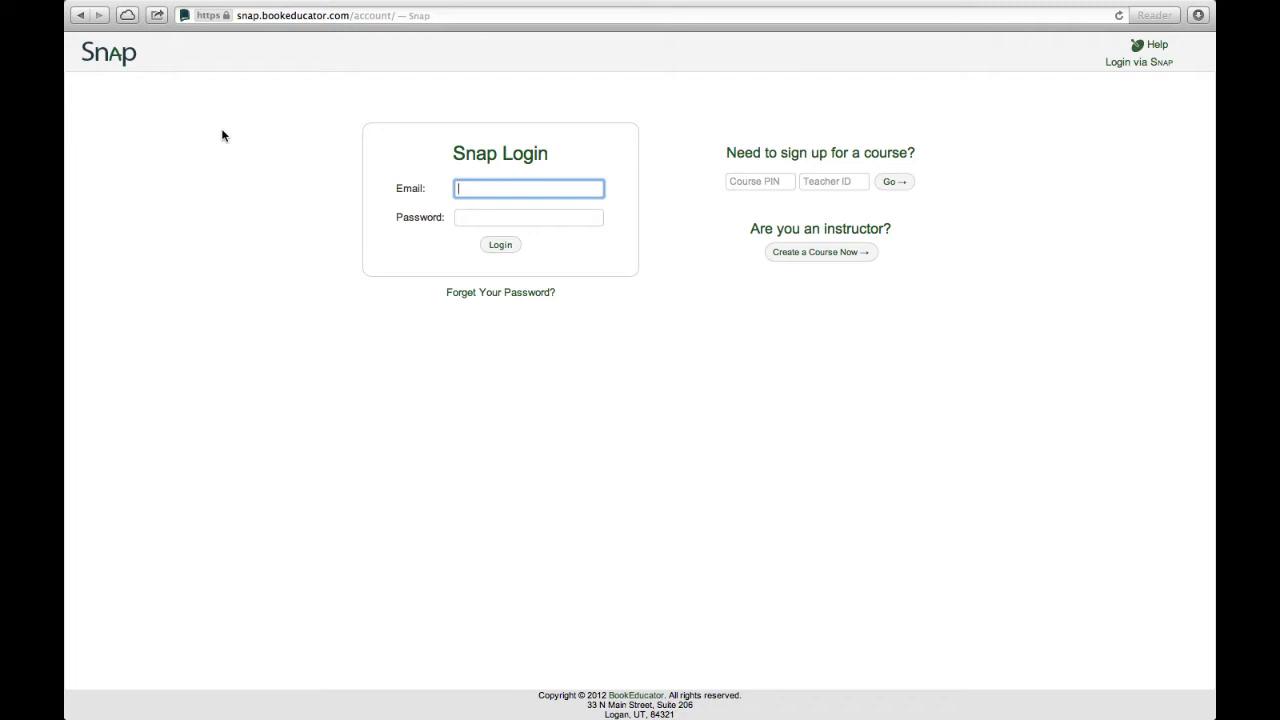
Enter the instructor's e-mail address and password in the Snap login form.
{"action": "left_click", "coordinate": [222, 135]}
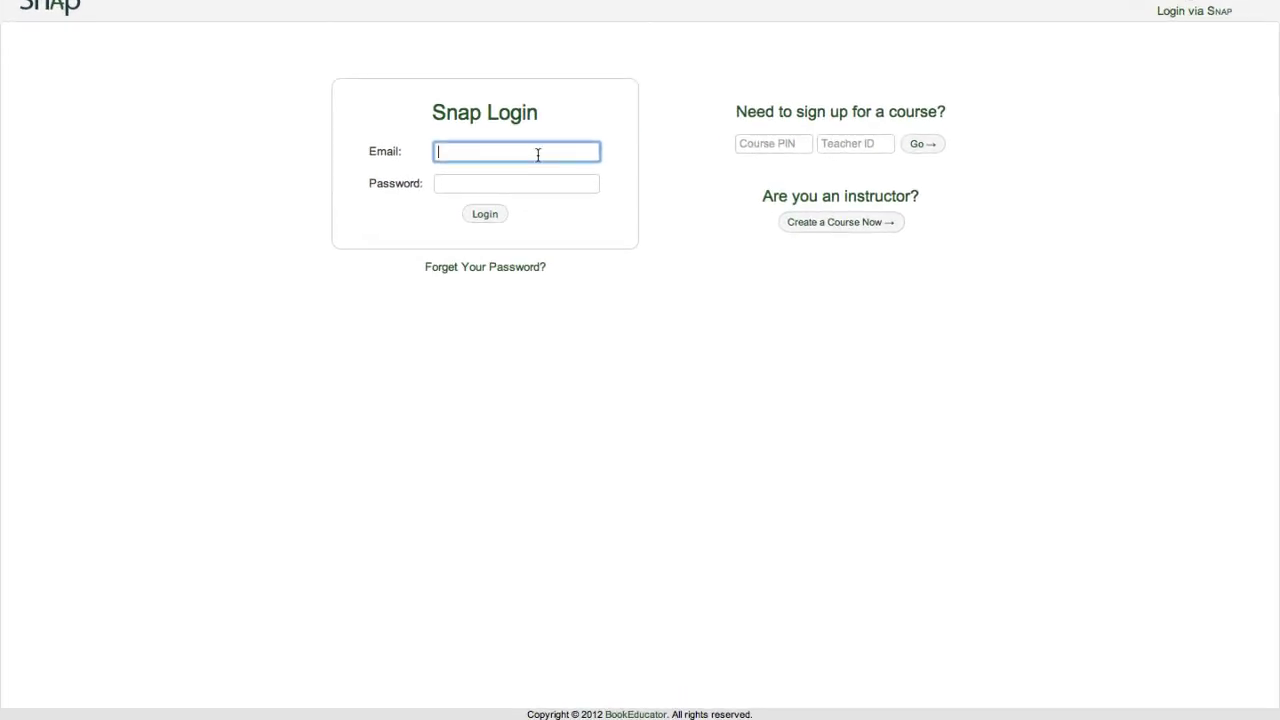
{"action": "key", "text": "Tab"}
{"action": "type", "text": "•"}
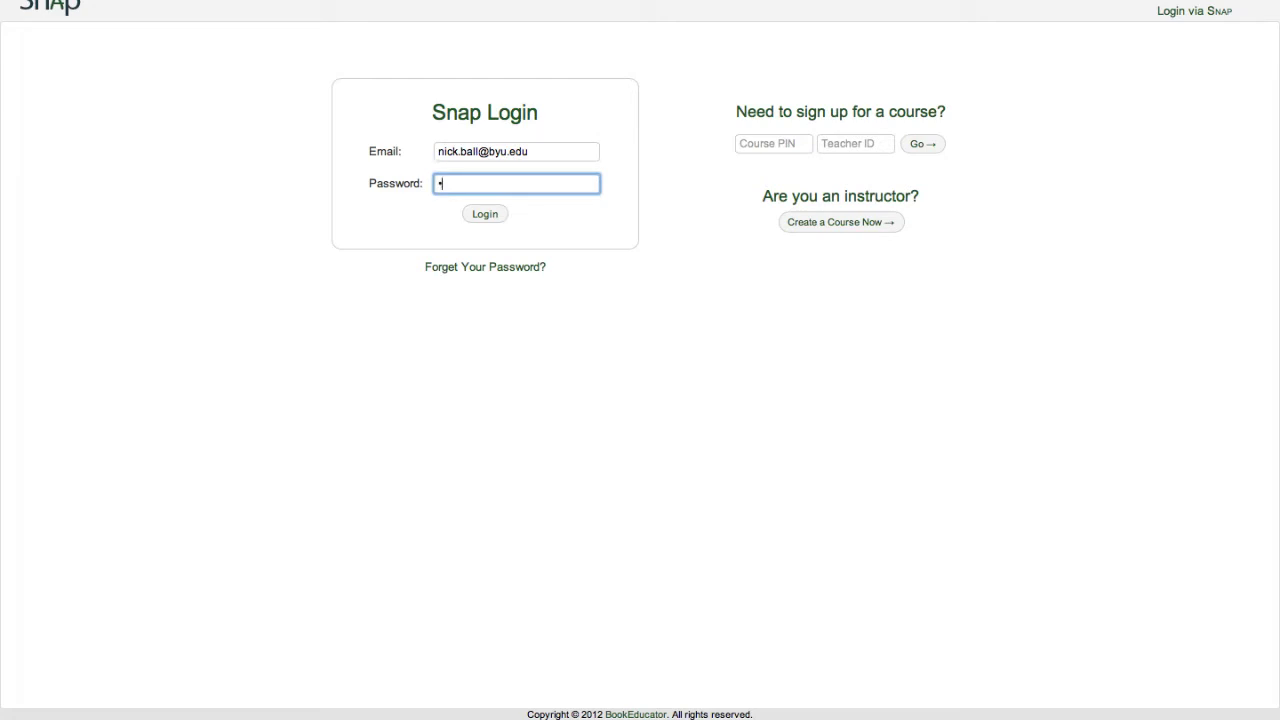
{"action": "type", "text": "•••••••"}
Submit the login to sign in to the instructor account.
{"action": "left_click", "coordinate": [491, 215]}
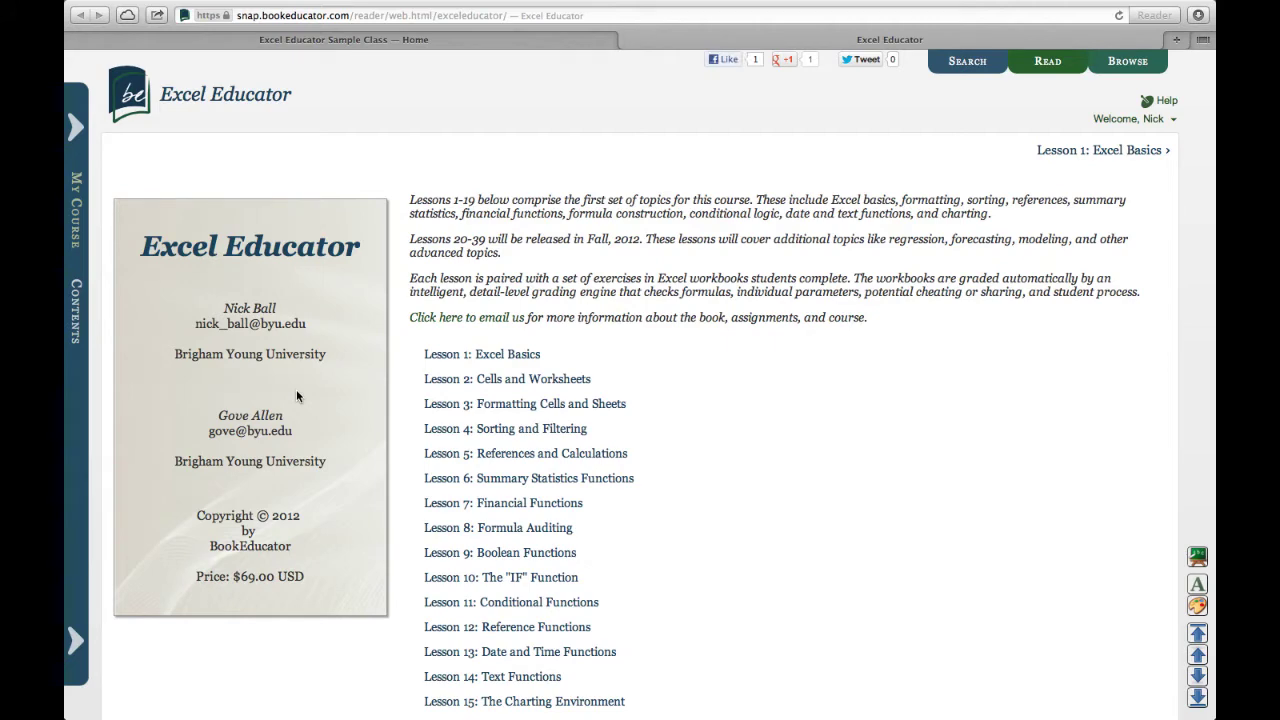
Open Lesson 3: Formatting Cells and Sheets and read down to section 3.6.
{"action": "left_click", "coordinate": [473, 405]}
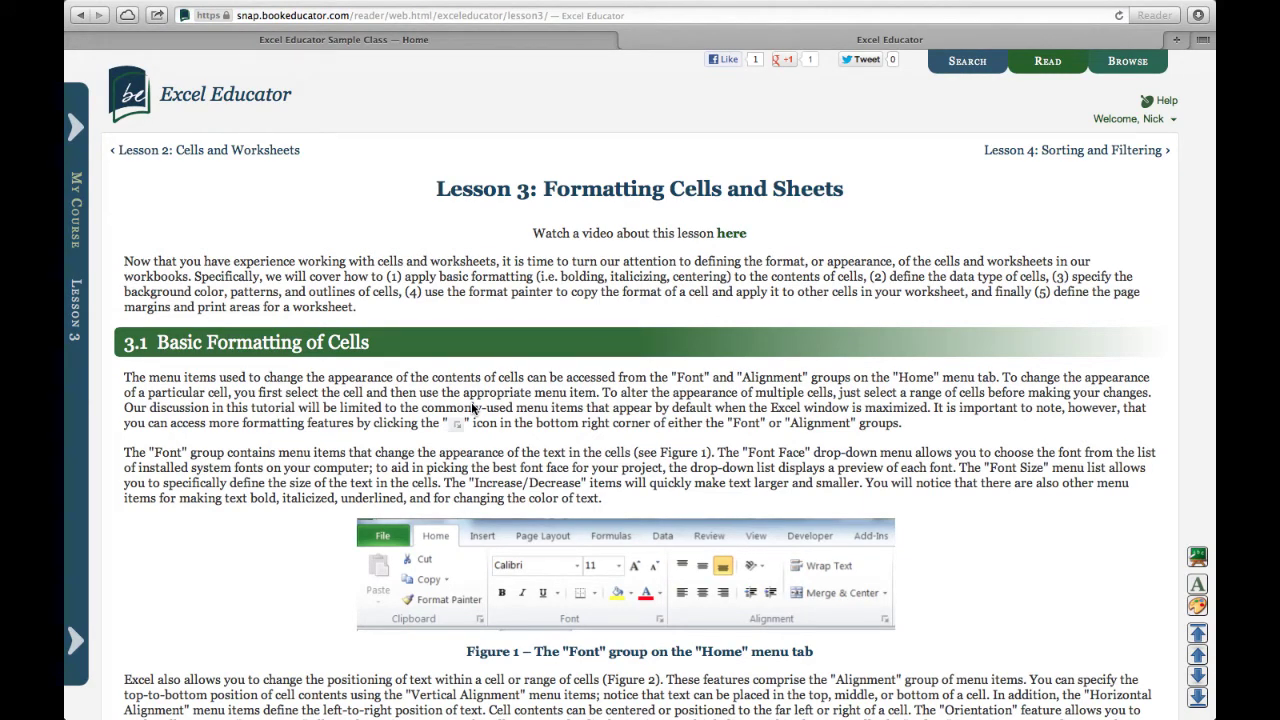
{"action": "scroll", "coordinate": [473, 407], "scroll_direction": "down", "scroll_amount": 3}
{"action": "scroll", "coordinate": [540, 425], "scroll_direction": "up", "scroll_amount": 3}
{"action": "scroll", "coordinate": [764, 400], "scroll_direction": "down", "scroll_amount": 20}
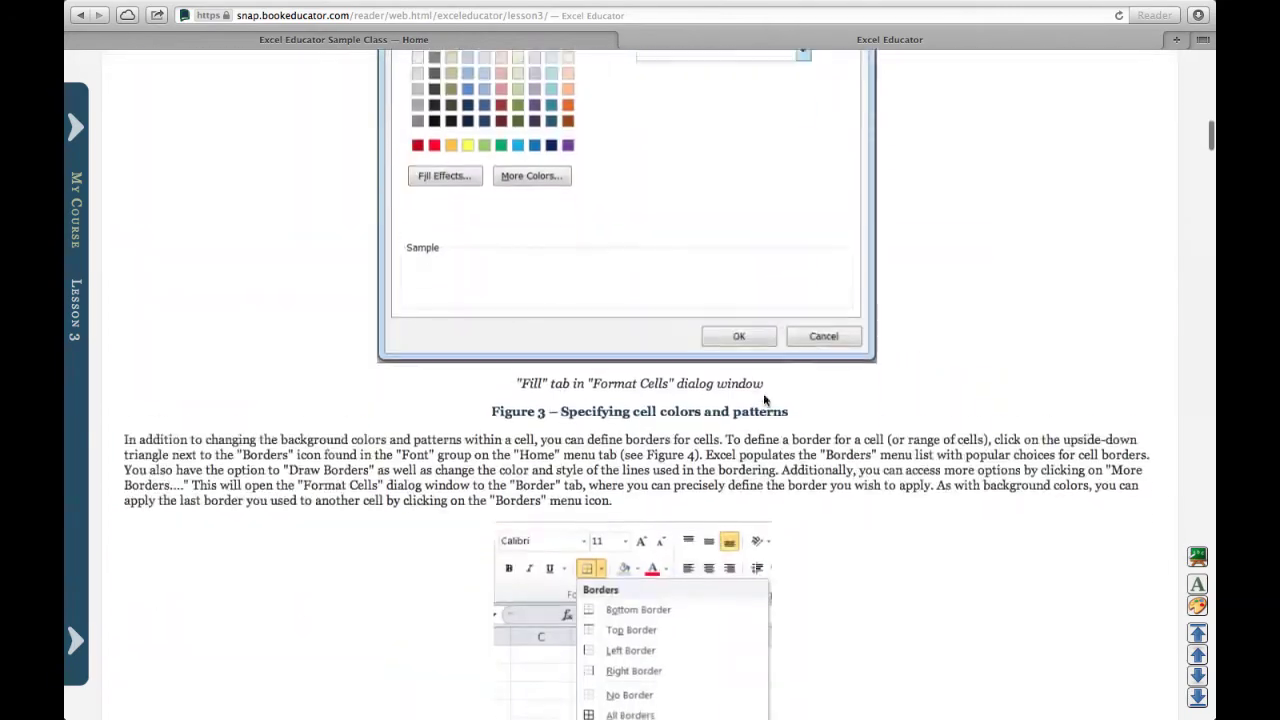
{"action": "scroll", "coordinate": [764, 400], "scroll_direction": "down", "scroll_amount": 20}
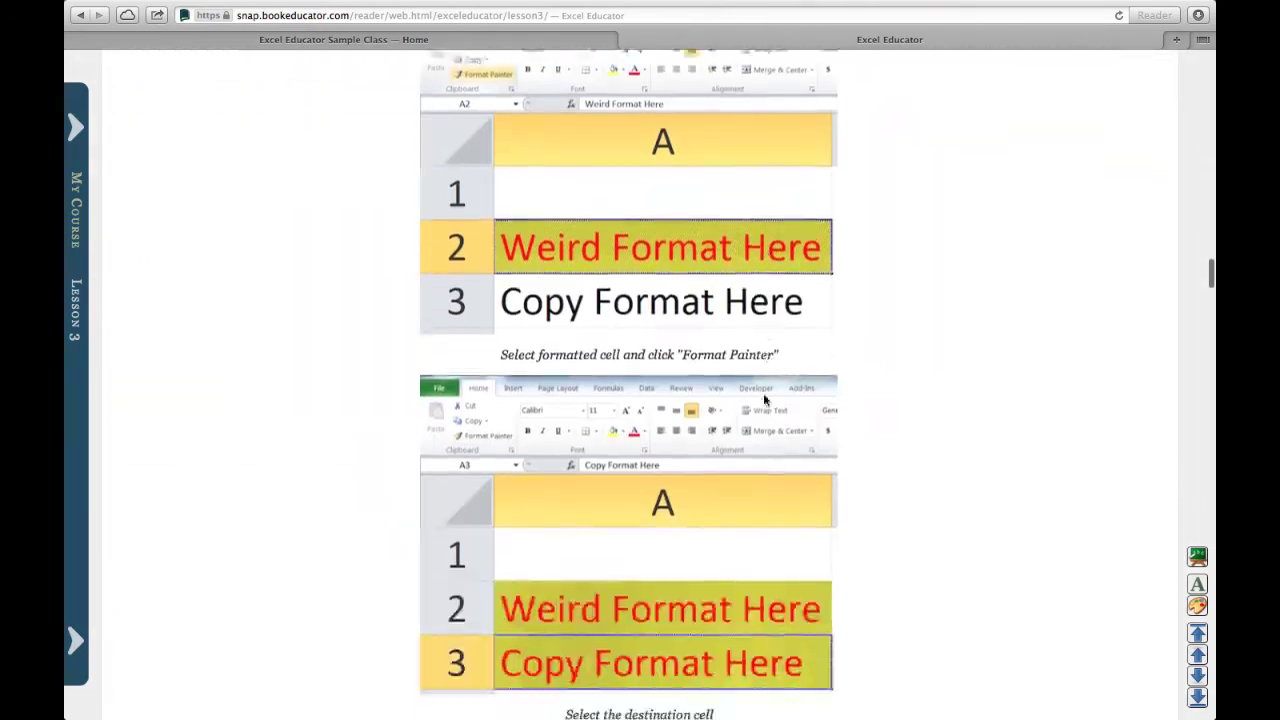
{"action": "scroll", "coordinate": [764, 400], "scroll_direction": "down", "scroll_amount": 20}
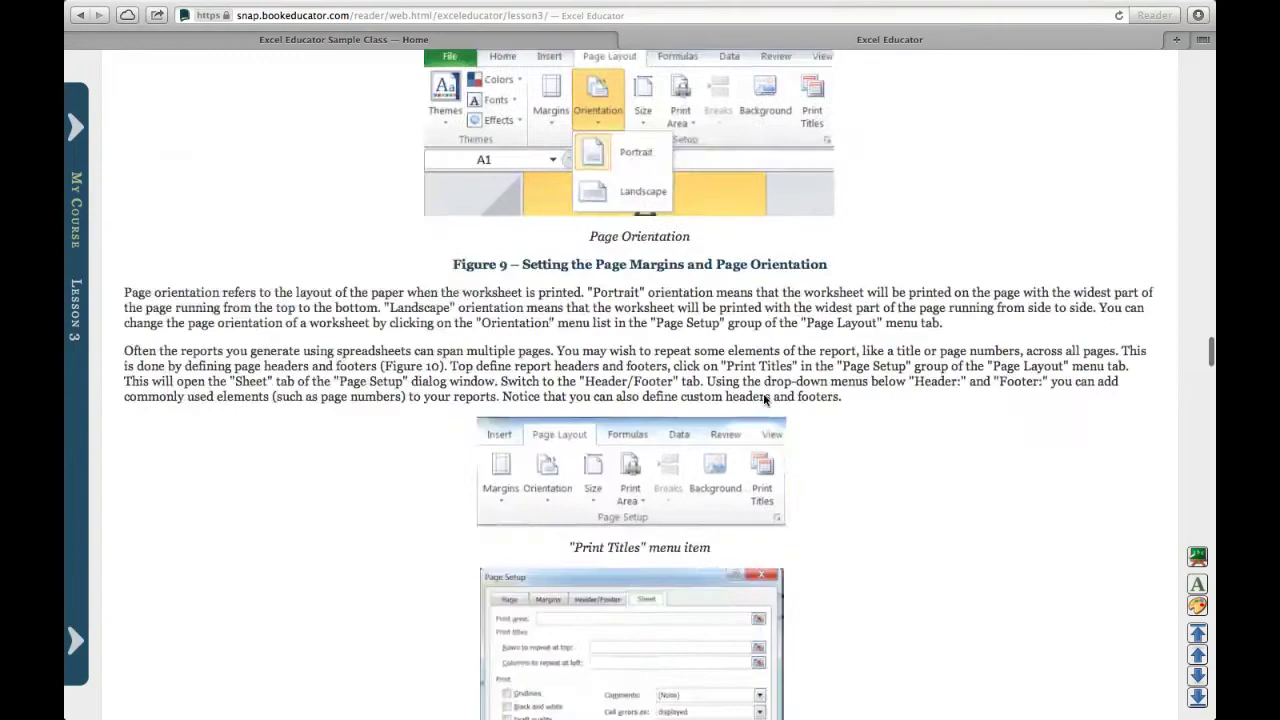
{"action": "scroll", "coordinate": [764, 400], "scroll_direction": "down", "scroll_amount": 20}
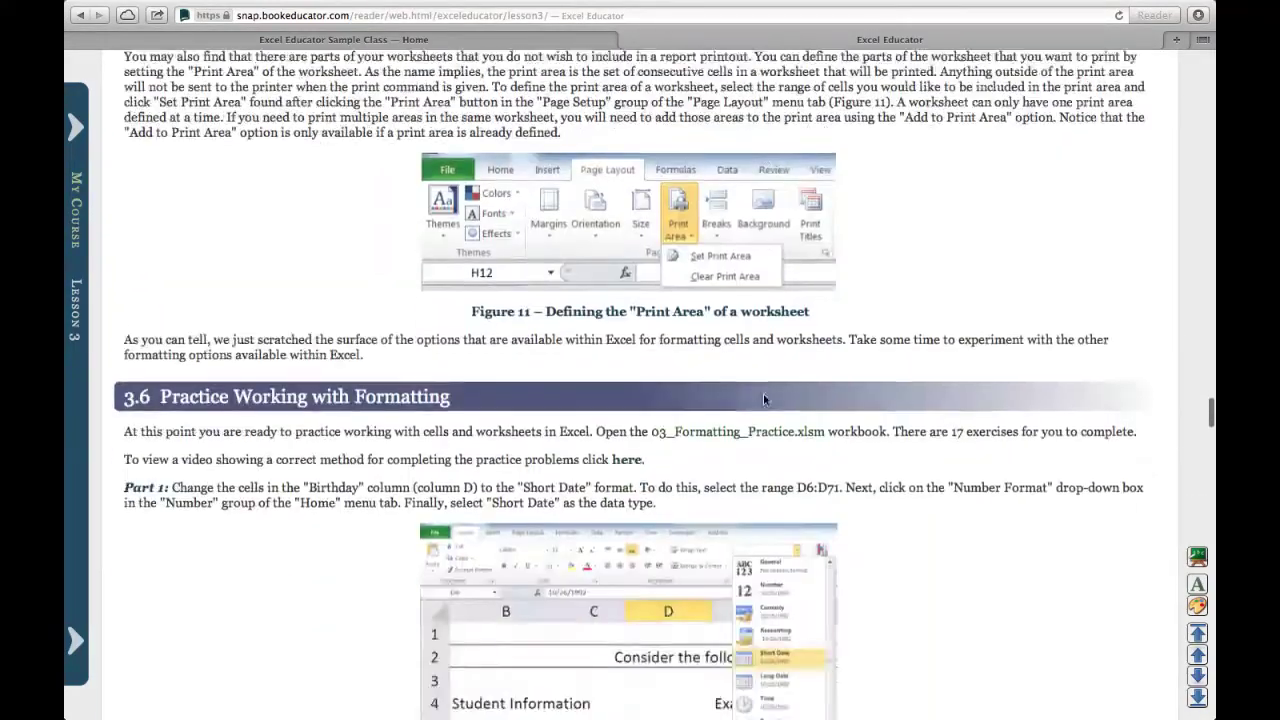
{"action": "scroll", "coordinate": [765, 400], "scroll_direction": "down", "scroll_amount": 1}
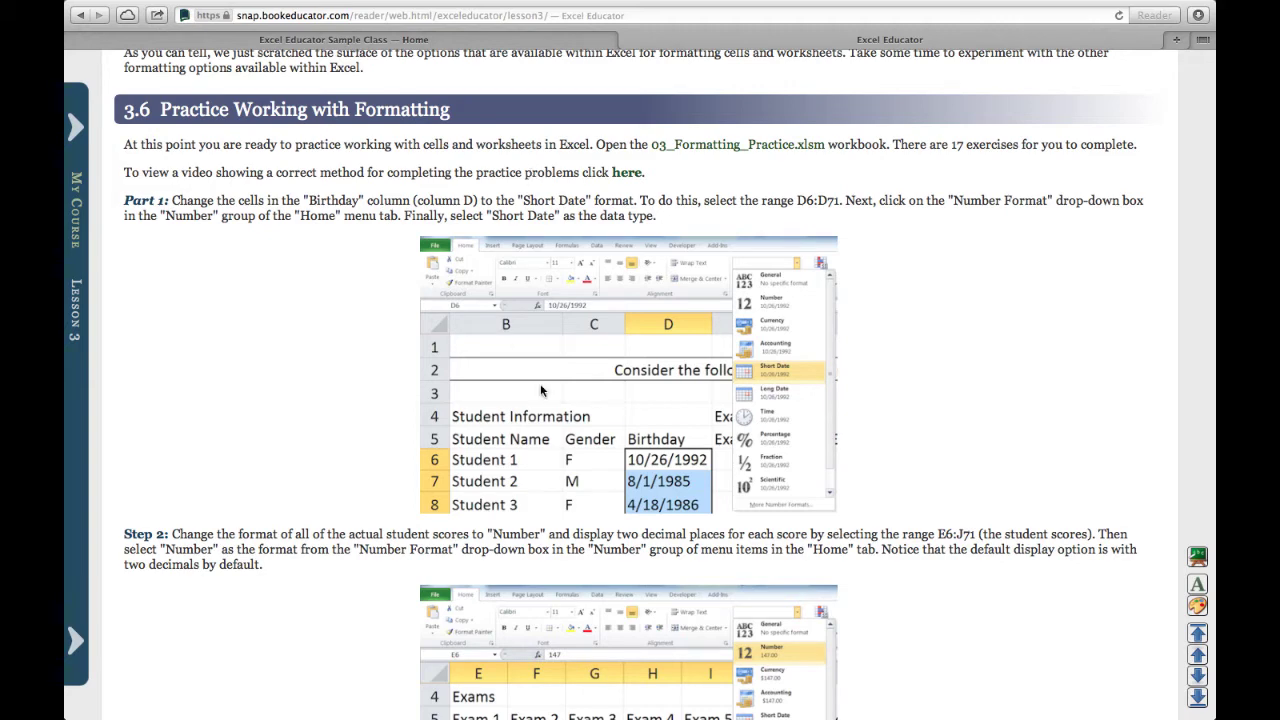
Return to the Sample Class and expand its syllabus to the Welcome to ISys 100 section.
{"action": "left_click", "coordinate": [455, 40]}
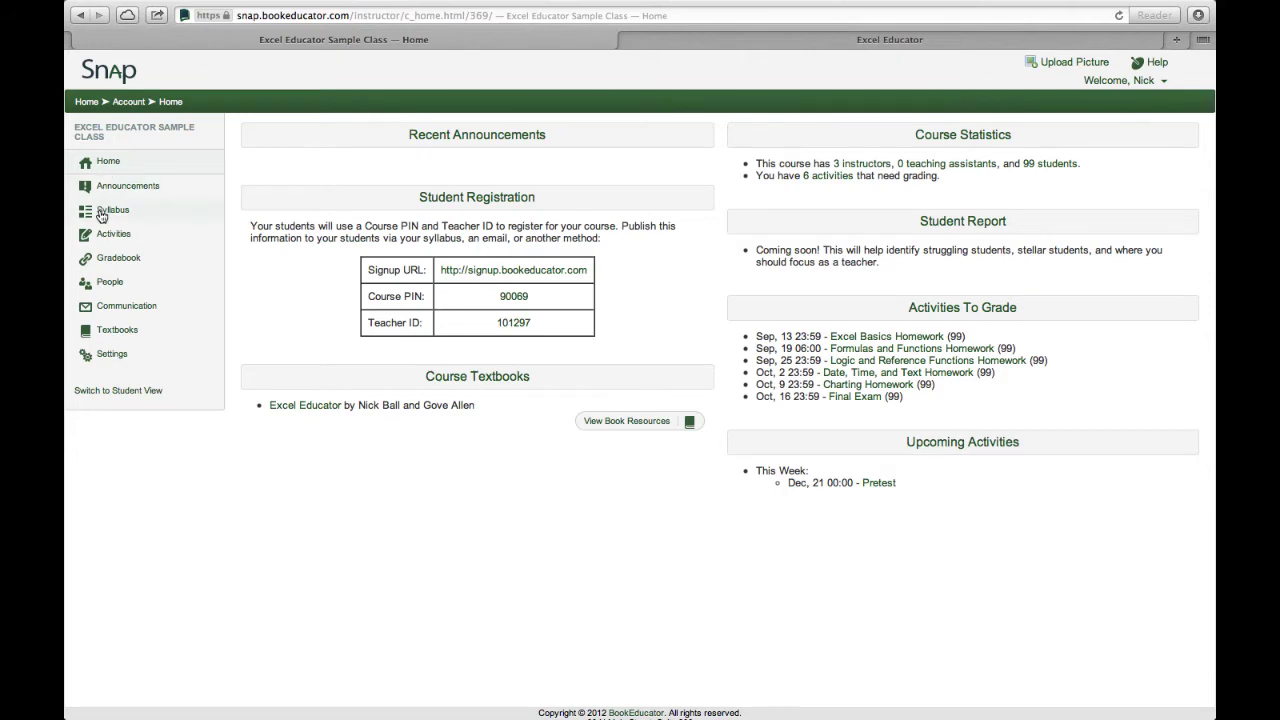
{"action": "left_click", "coordinate": [104, 214]}
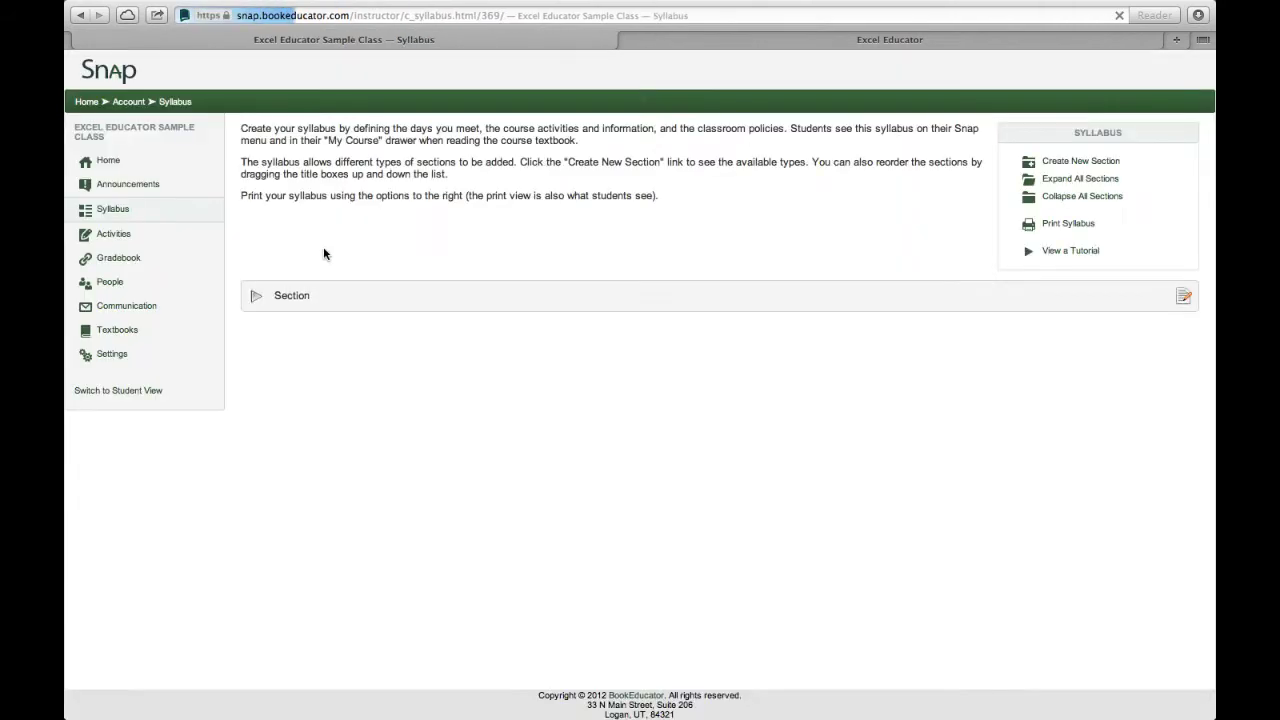
{"action": "left_click", "coordinate": [256, 297]}
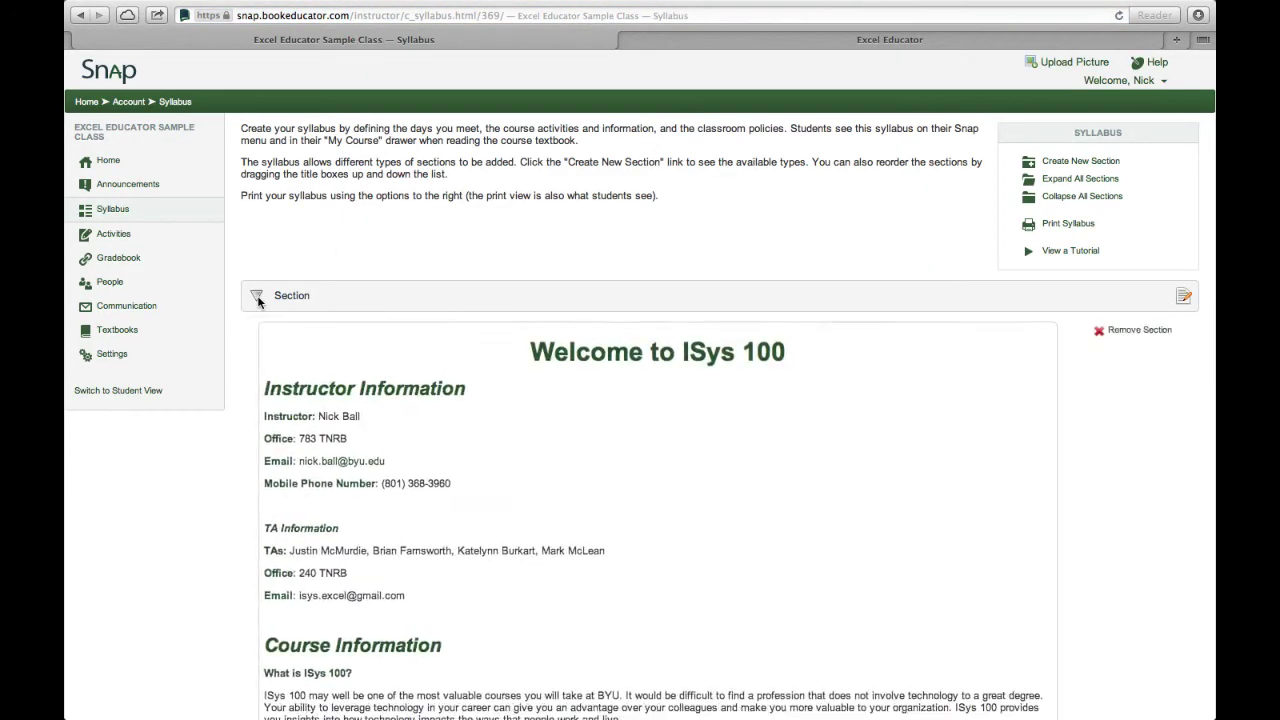
{"action": "scroll", "coordinate": [446, 497], "scroll_direction": "down", "scroll_amount": 5}
{"action": "scroll", "coordinate": [446, 497], "scroll_direction": "up", "scroll_amount": 5}
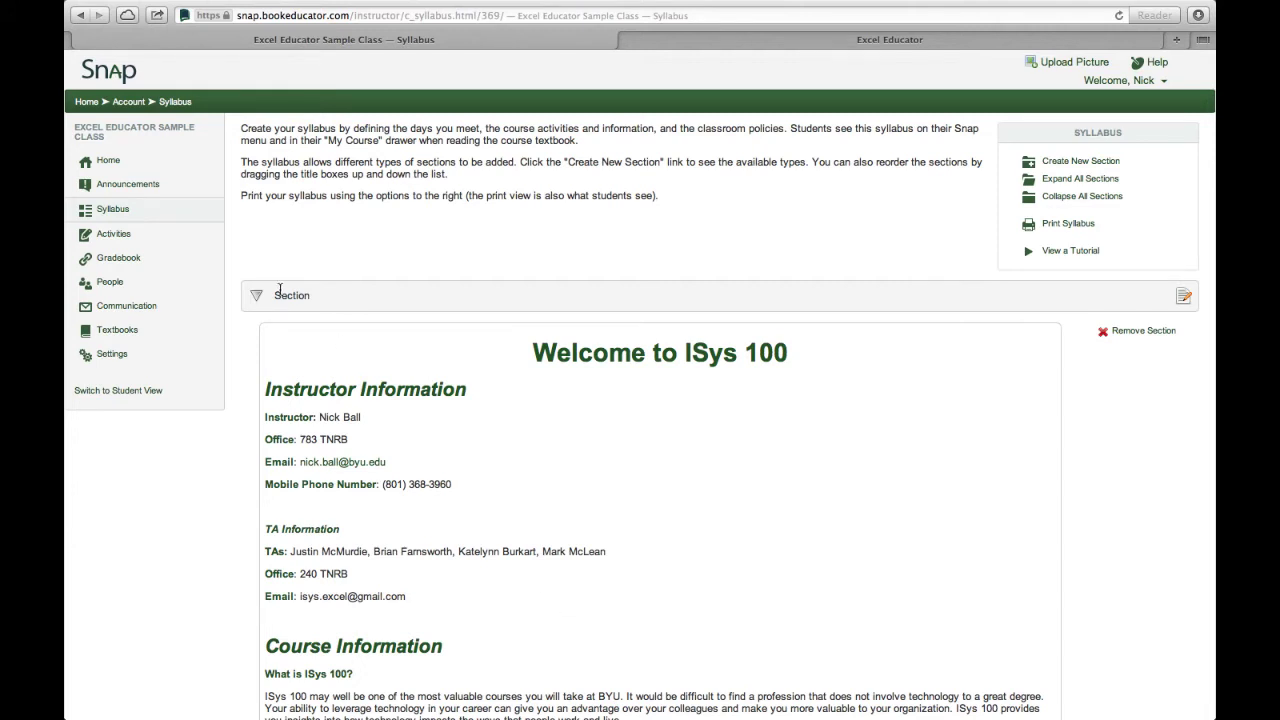
Open the Gradebook and browse students' Pretest, Skills Pretest and Excel lesson scores.
{"action": "left_click", "coordinate": [112, 262]}
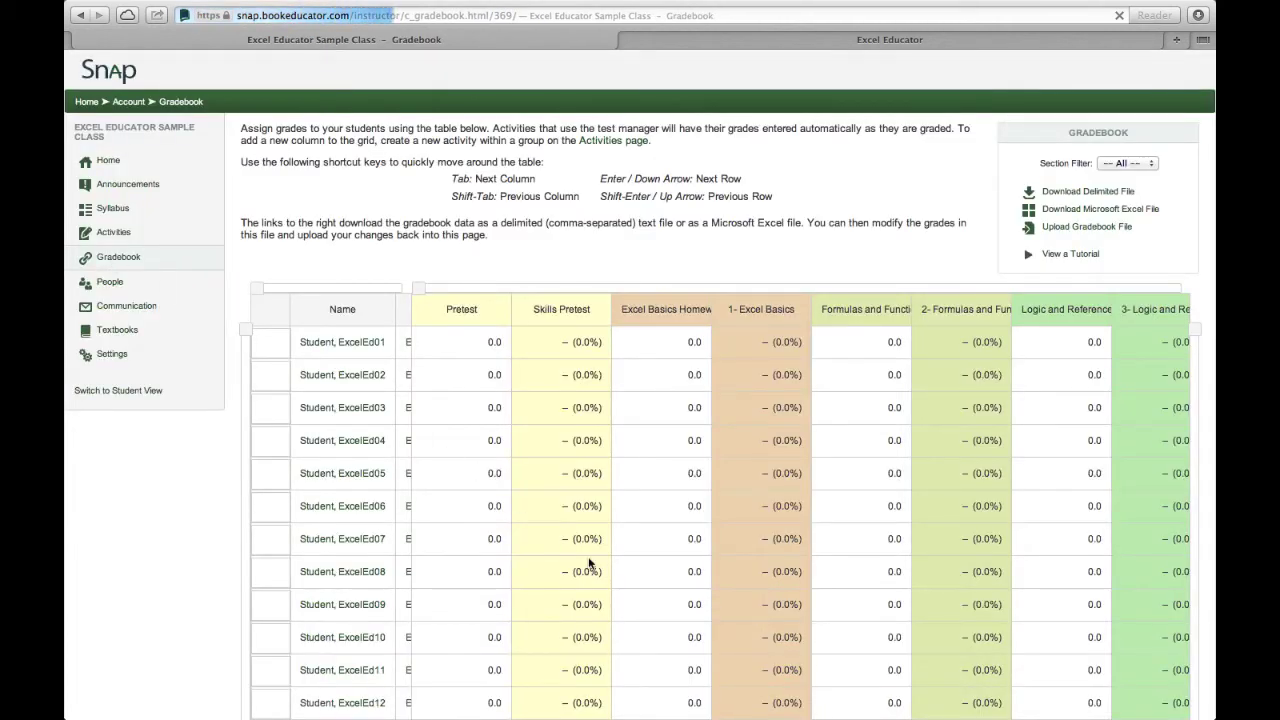
{"action": "scroll", "coordinate": [588, 564], "scroll_direction": "down", "scroll_amount": 15}
{"action": "scroll", "coordinate": [562, 556], "scroll_direction": "down", "scroll_amount": 9}
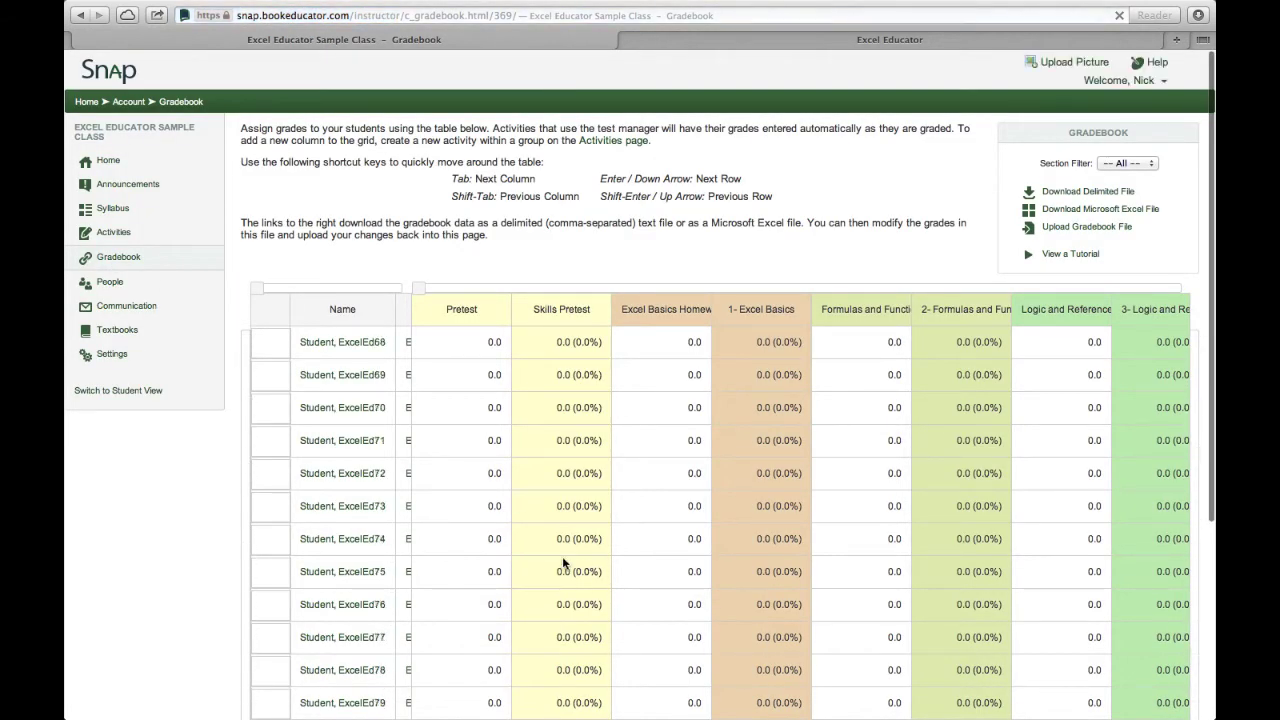
{"action": "scroll", "coordinate": [447, 553], "scroll_direction": "down", "scroll_amount": 4}
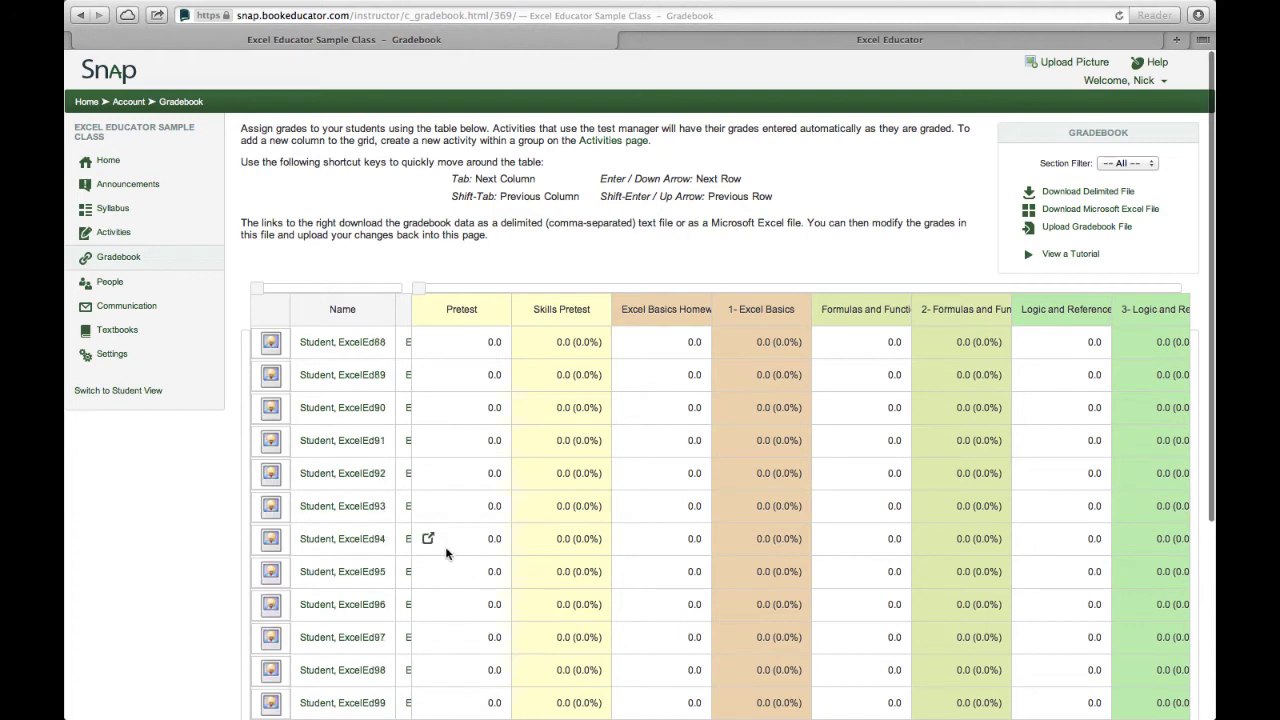
{"action": "scroll", "coordinate": [447, 553], "scroll_direction": "up", "scroll_amount": 20}
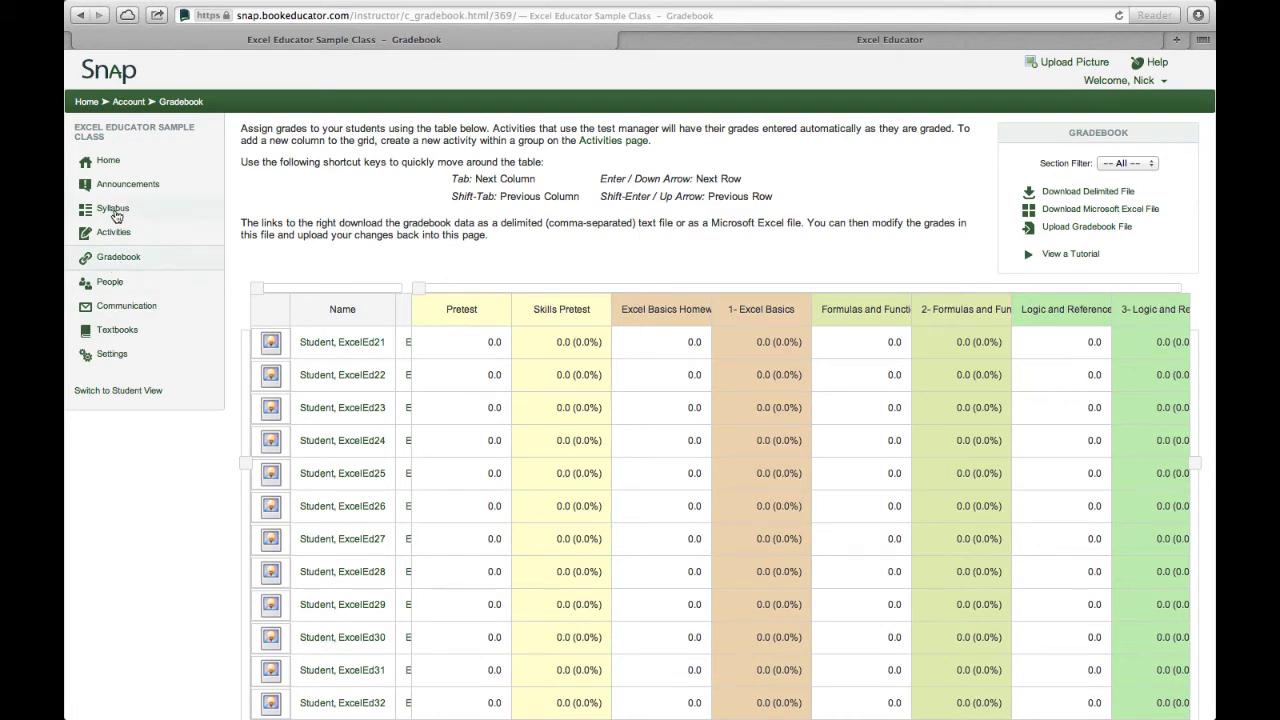
From Activities, expand 2- Formulas and Functions and edit its Homework activity.
{"action": "left_click", "coordinate": [105, 242]}
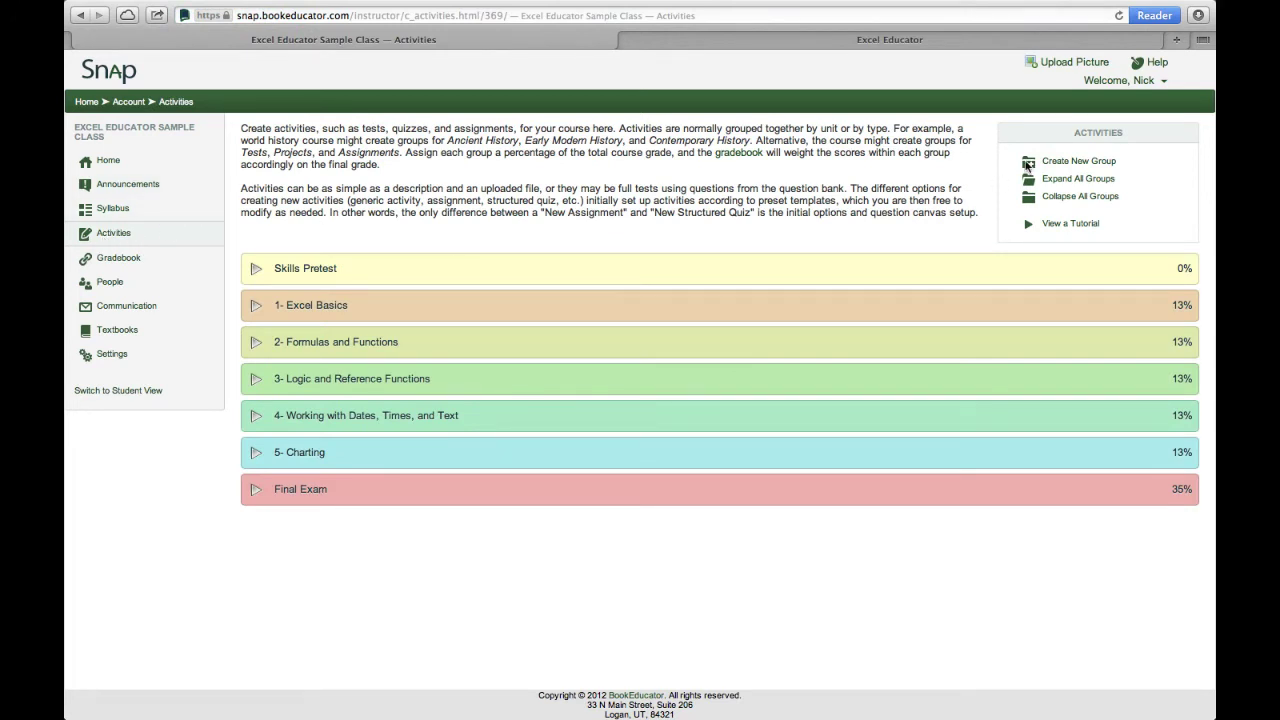
{"action": "left_click", "coordinate": [254, 345]}
{"action": "left_click", "coordinate": [309, 404]}
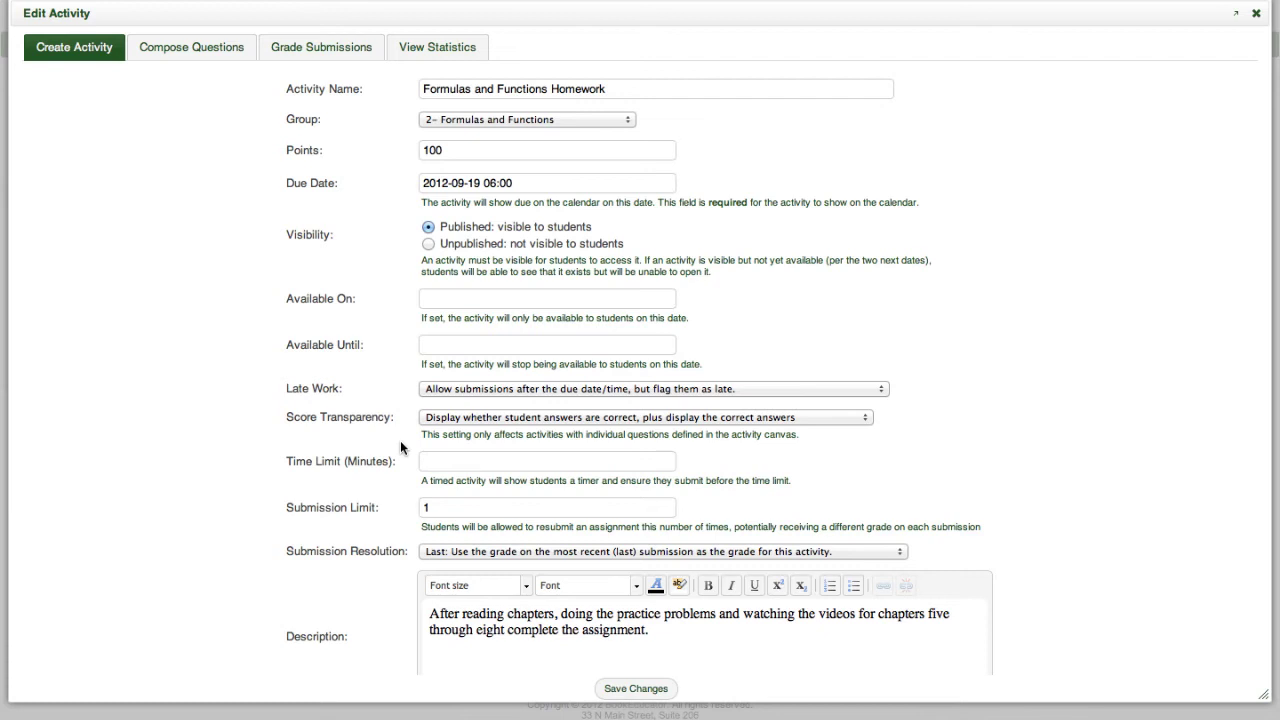
Review the Submission Limit and remaining activity settings, then save the changes.
{"action": "left_click", "coordinate": [459, 507]}
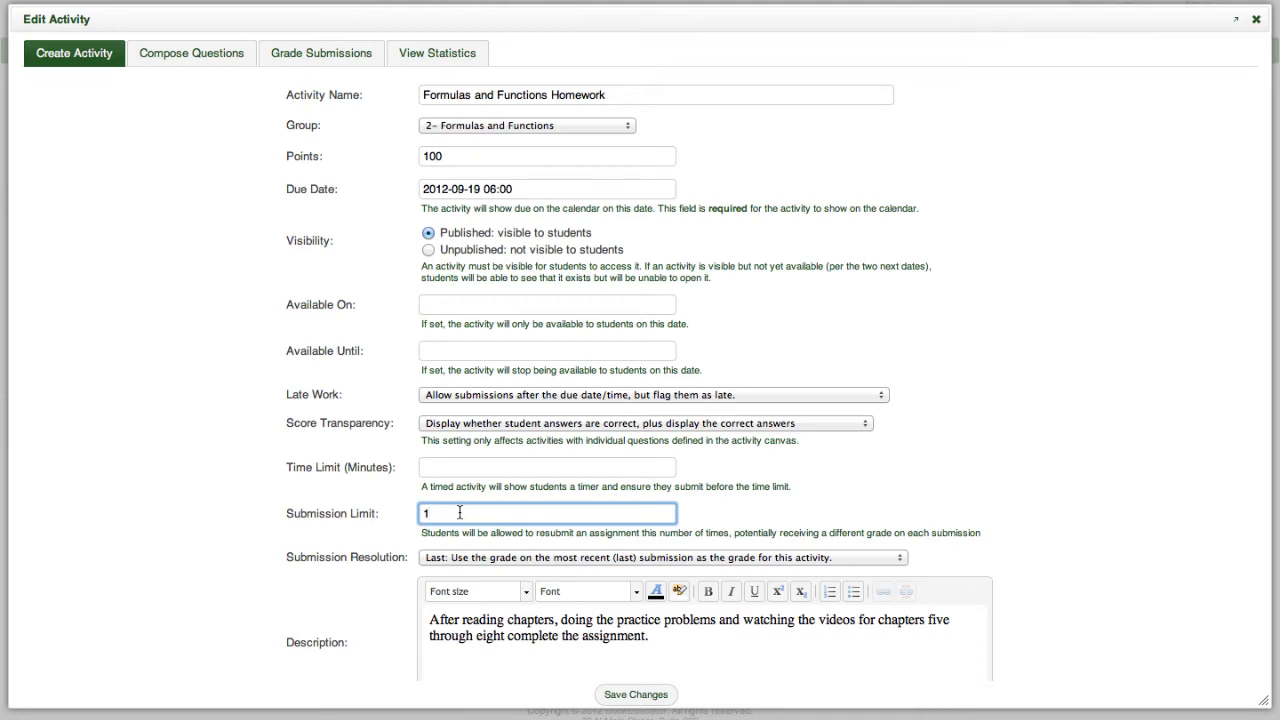
{"action": "scroll", "coordinate": [338, 620], "scroll_direction": "down", "scroll_amount": 3}
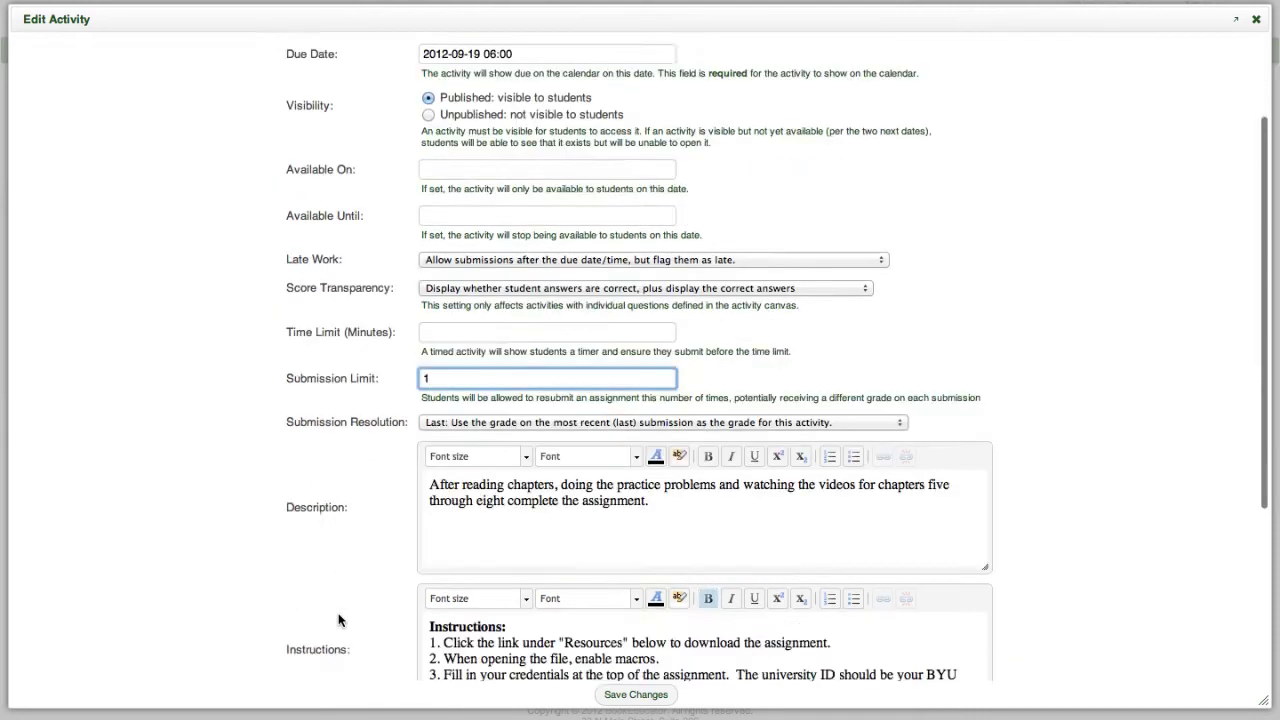
{"action": "scroll", "coordinate": [338, 620], "scroll_direction": "down", "scroll_amount": 6}
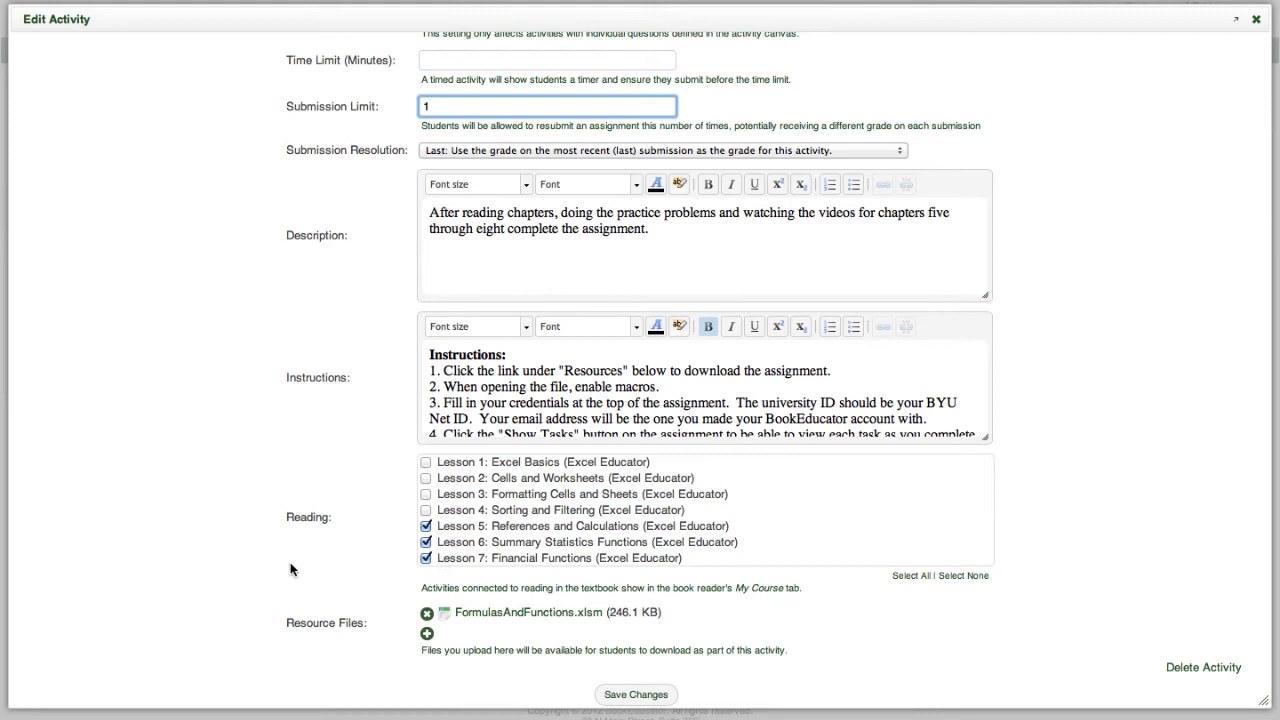
{"action": "scroll", "coordinate": [290, 569], "scroll_direction": "down", "scroll_amount": 1}
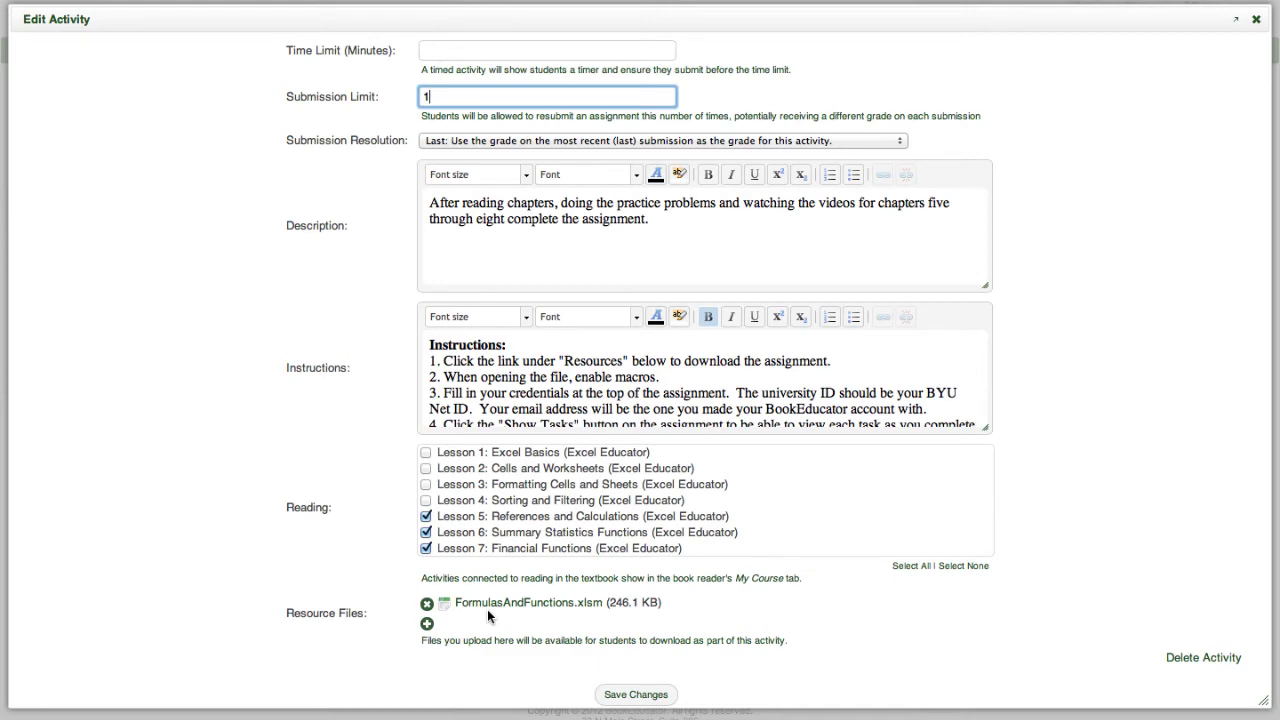
{"action": "left_click", "coordinate": [638, 695]}
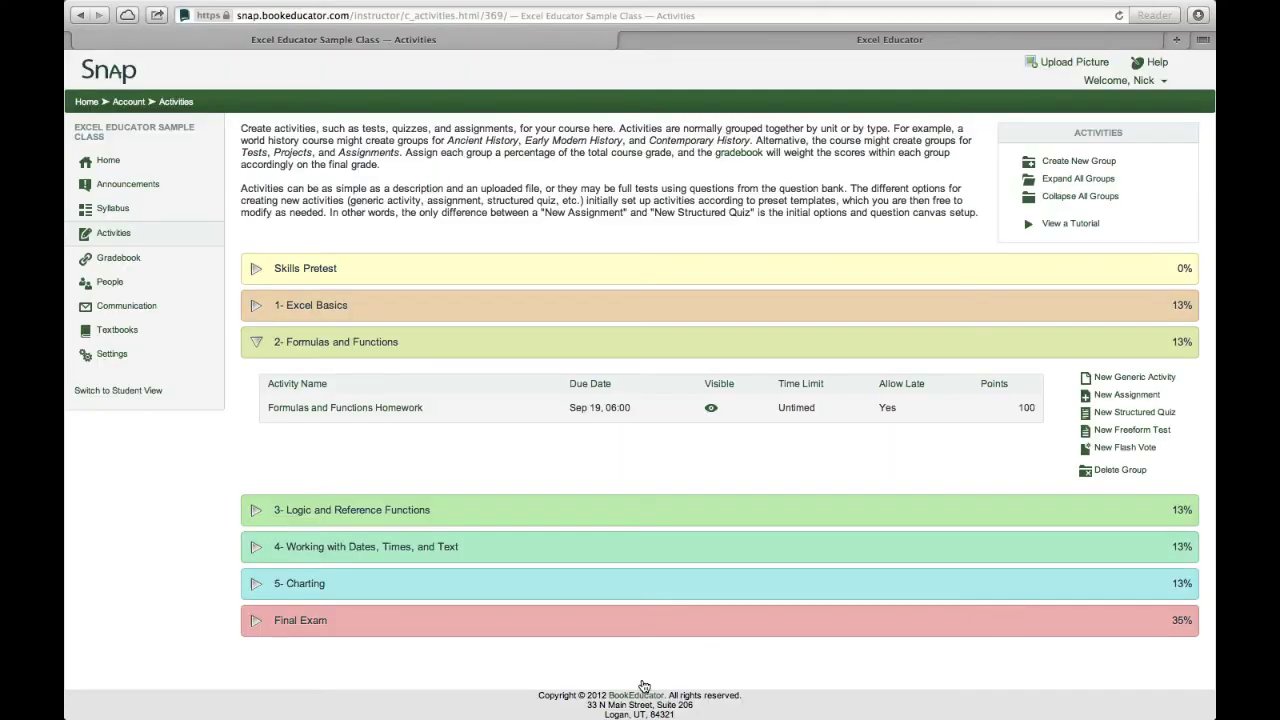
Switch to Student View and examine the 50% progress bar's segments.
{"action": "left_click", "coordinate": [120, 390]}
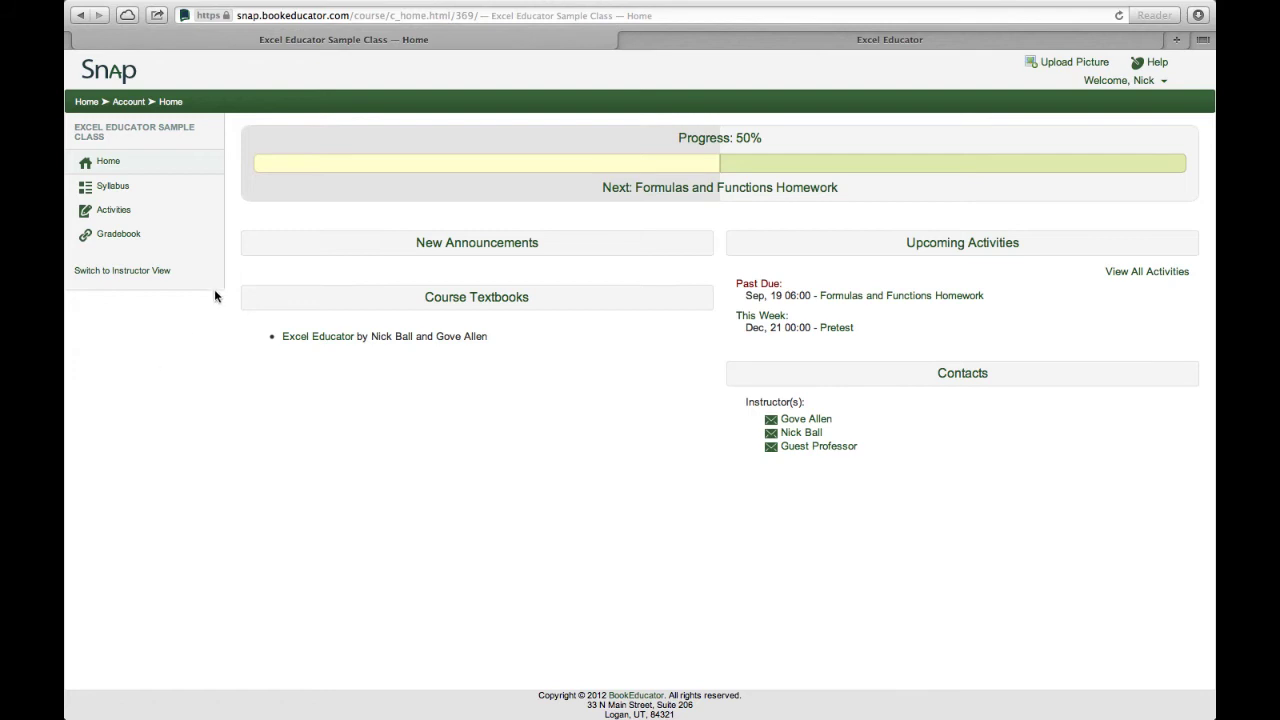
{"action": "mouse_move", "coordinate": [414, 163]}
{"action": "mouse_move", "coordinate": [867, 172]}
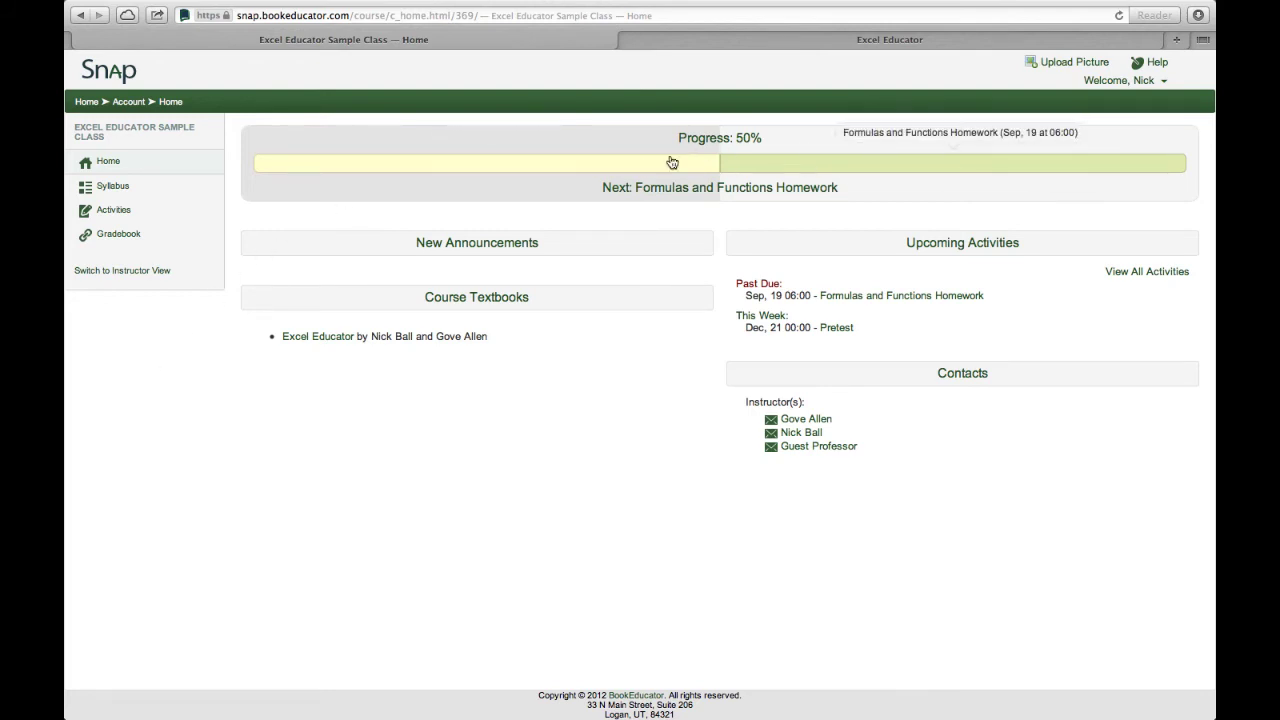
{"action": "mouse_move", "coordinate": [672, 164]}
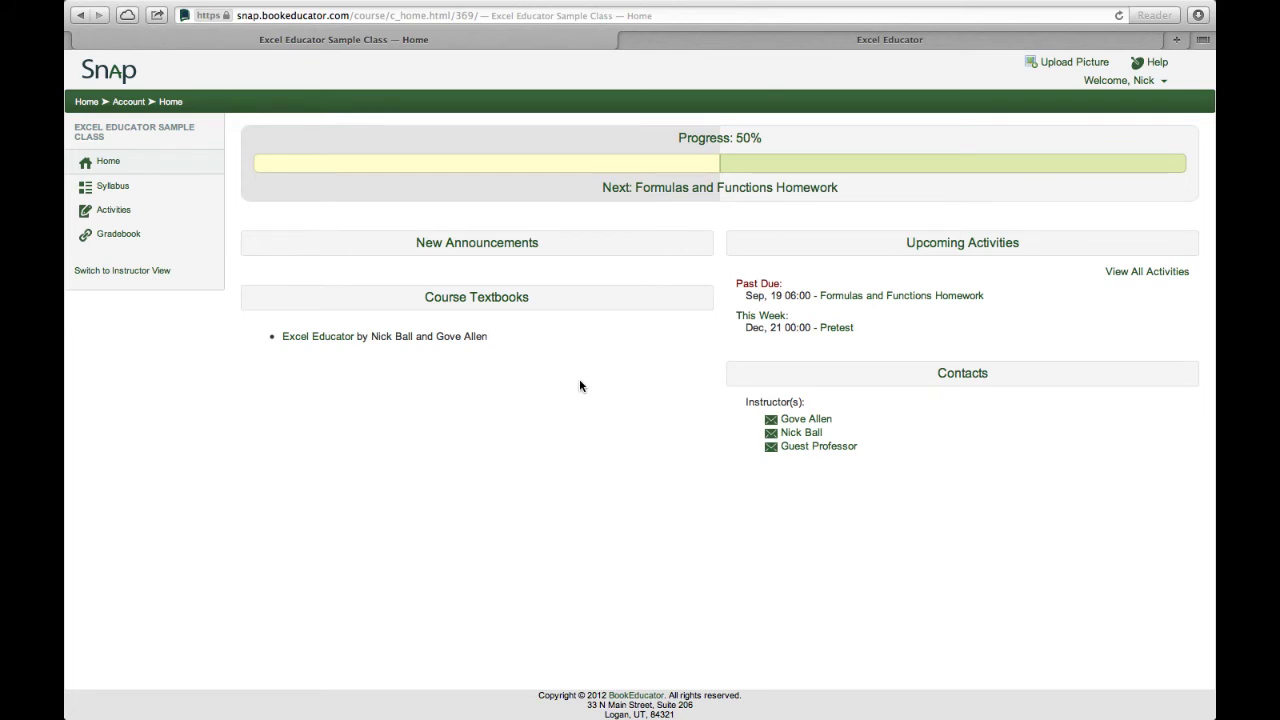
Look over the student syllabus, then go to the student Activities list.
{"action": "left_click", "coordinate": [103, 189]}
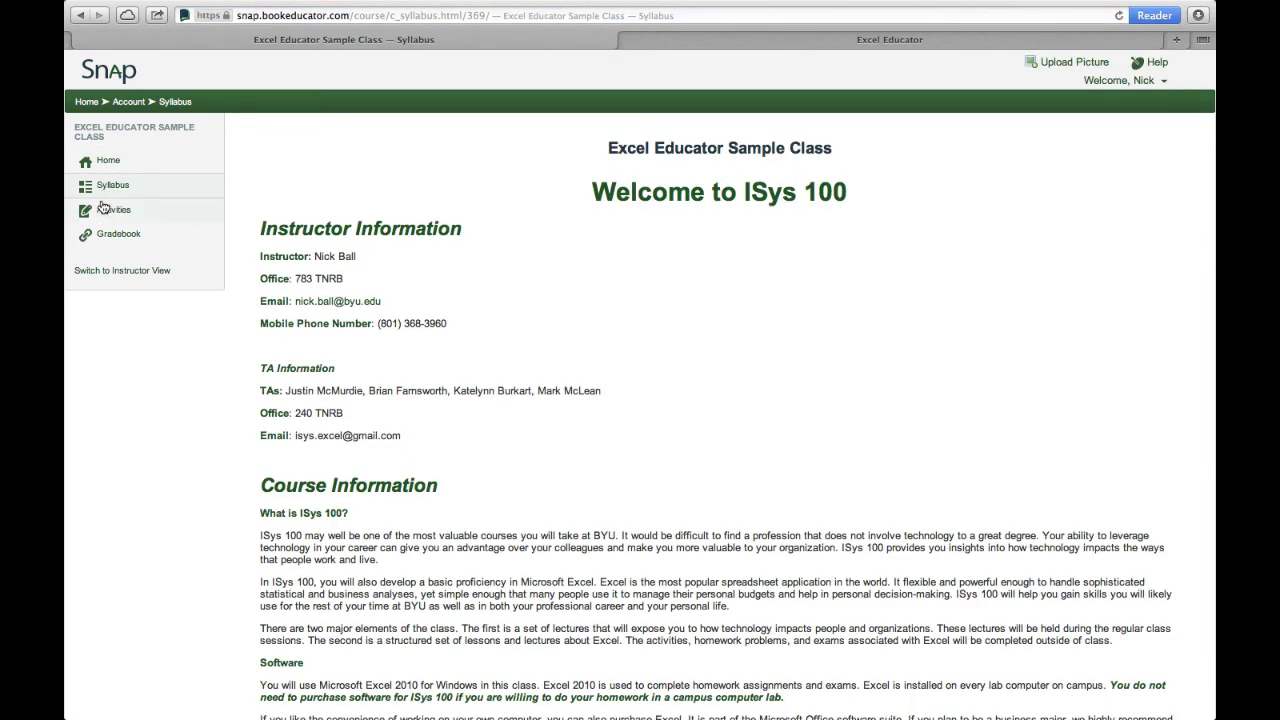
{"action": "left_click", "coordinate": [127, 212]}
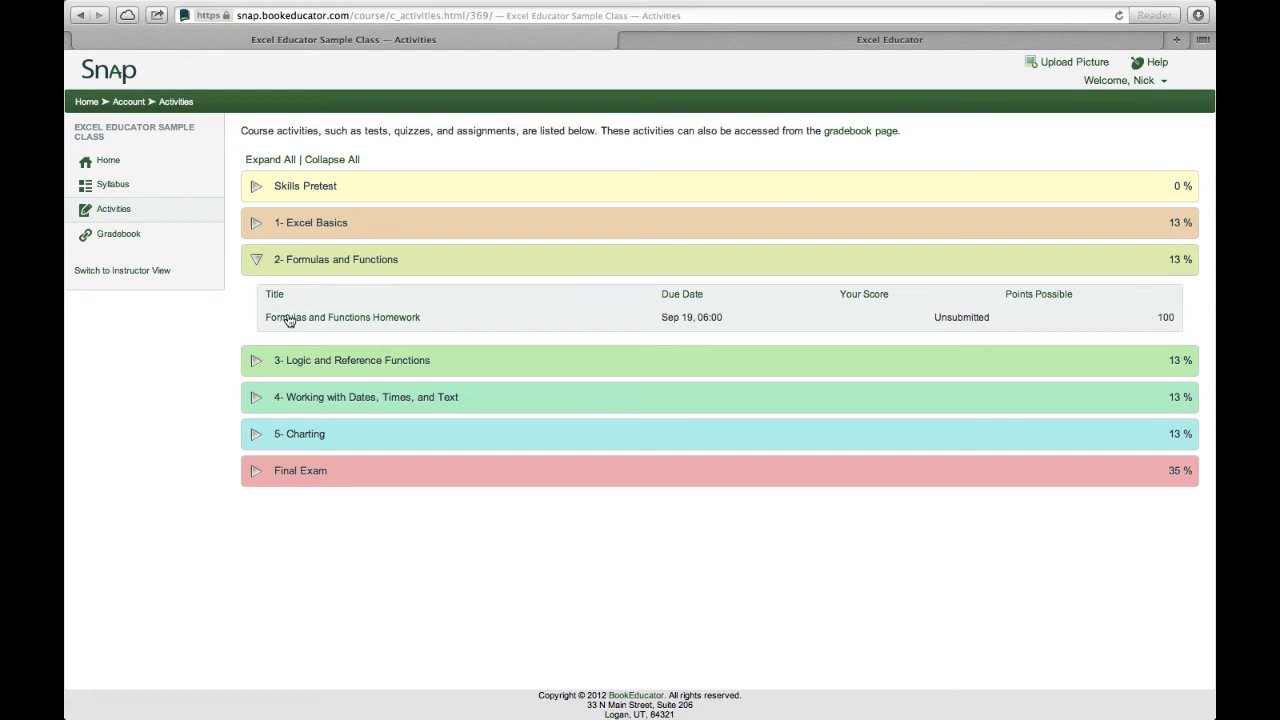
Open Formulas and Functions Homework to see its readings and FormulasAndFunctions.xlsm resource.
{"action": "left_click", "coordinate": [327, 318]}
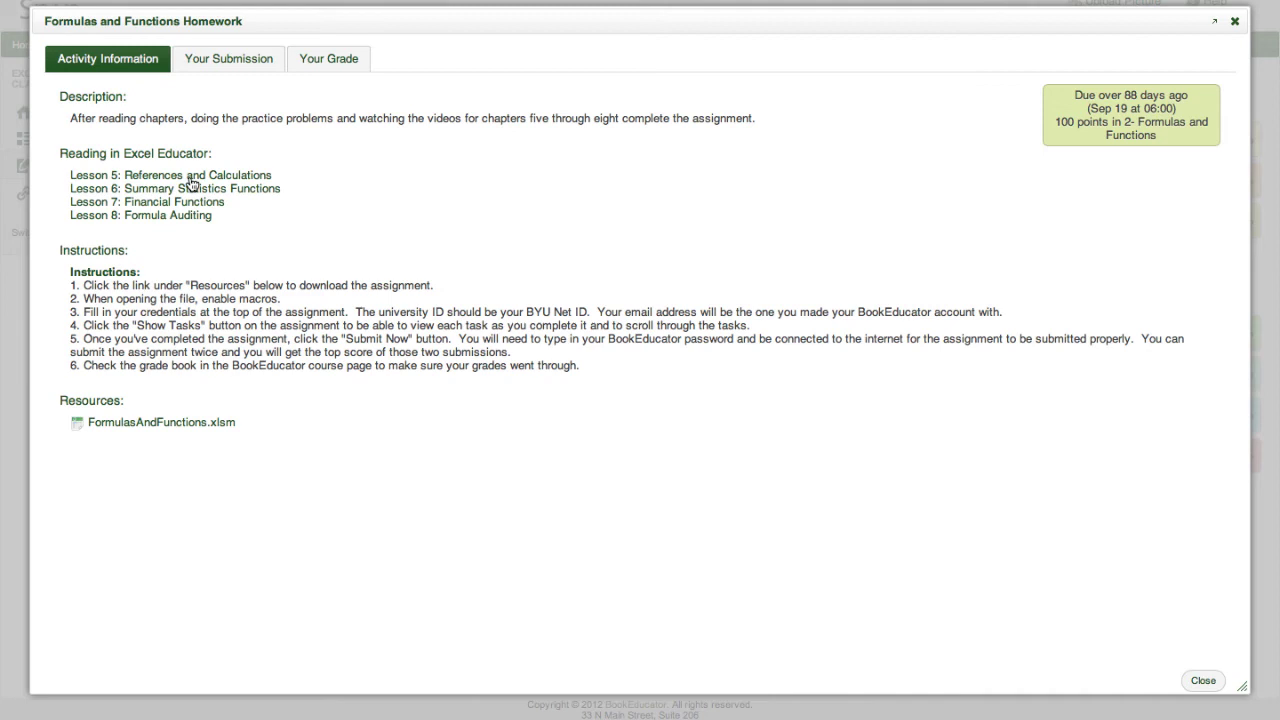
Preview the Lesson 5: References and Calculations reading, confirm the homework is ungraded, and close it.
{"action": "left_click", "coordinate": [189, 175]}
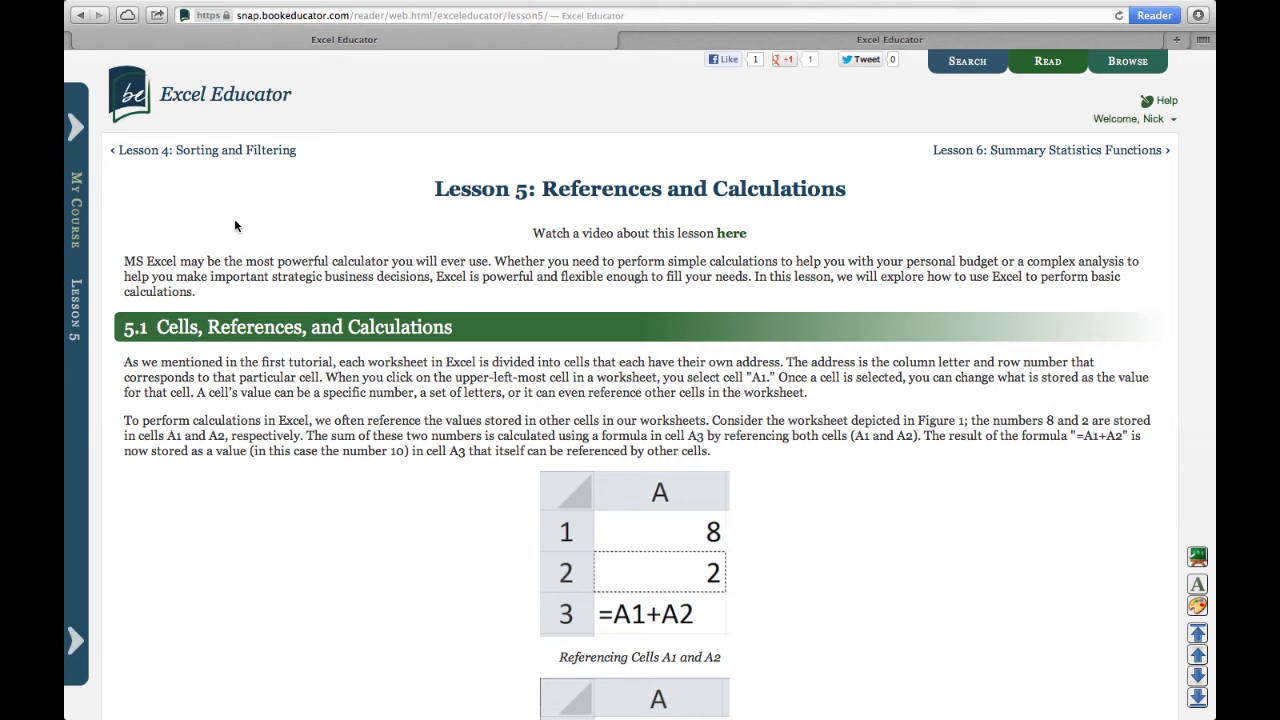
{"action": "key", "text": "ctrl+Left"}
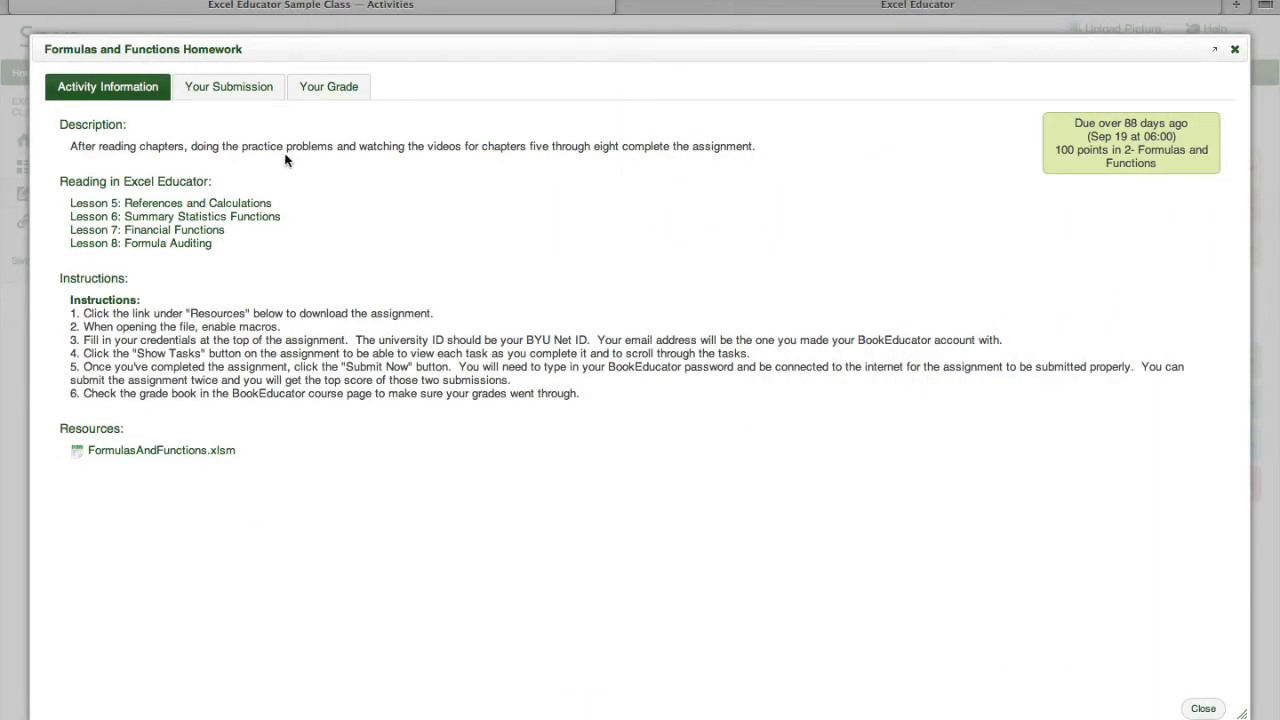
{"action": "left_click", "coordinate": [322, 87]}
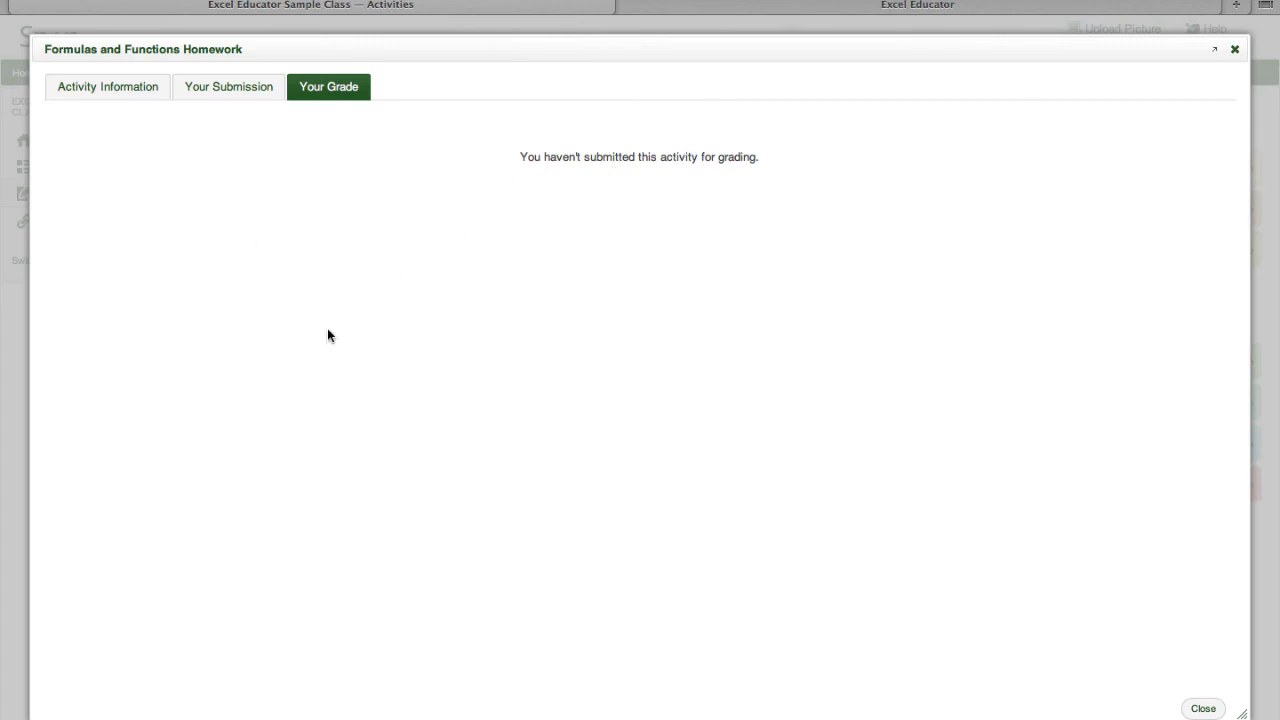
{"action": "left_click", "coordinate": [1205, 710]}
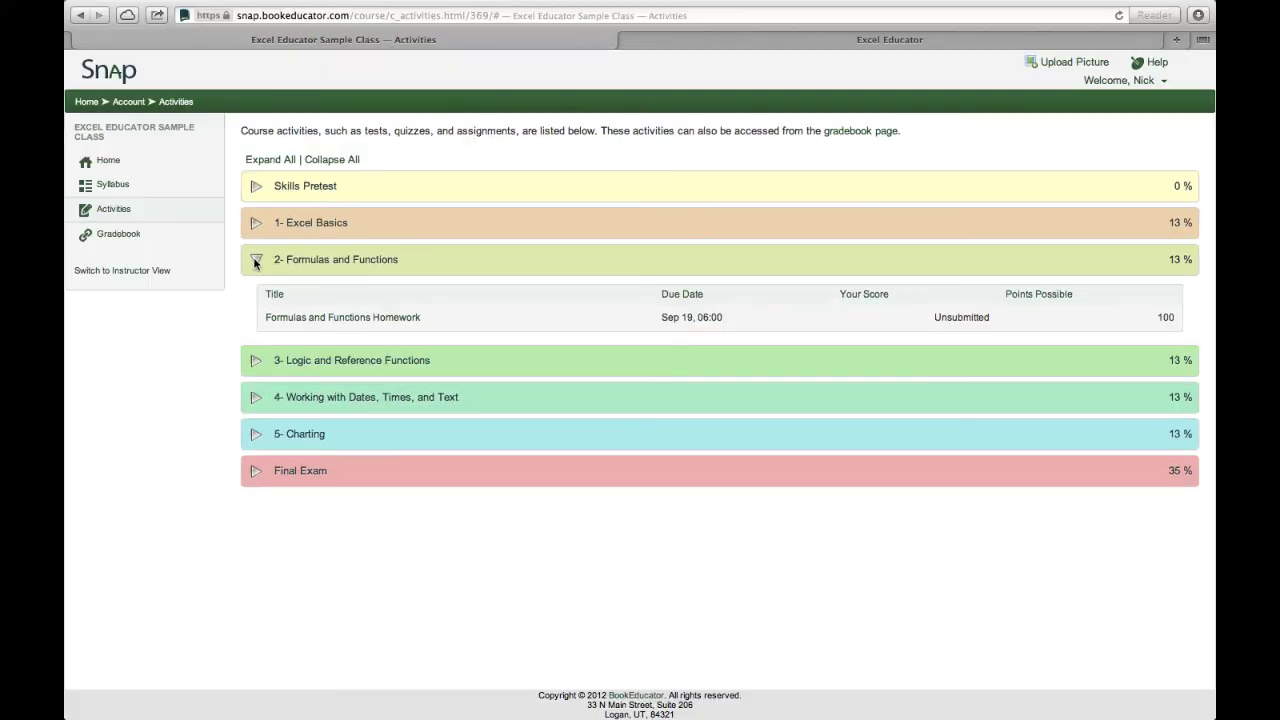
Collapse the Formulas and Functions group and view the student gradebook.
{"action": "left_click", "coordinate": [211, 247]}
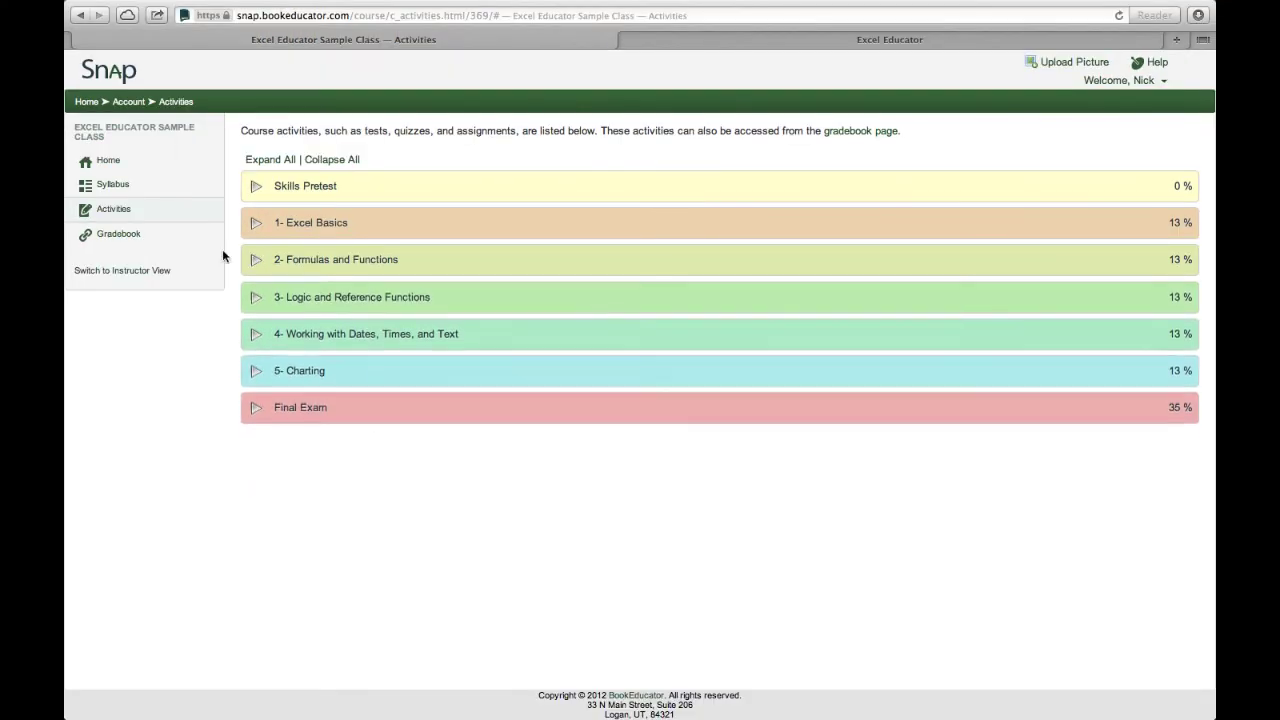
{"action": "left_click", "coordinate": [128, 238]}
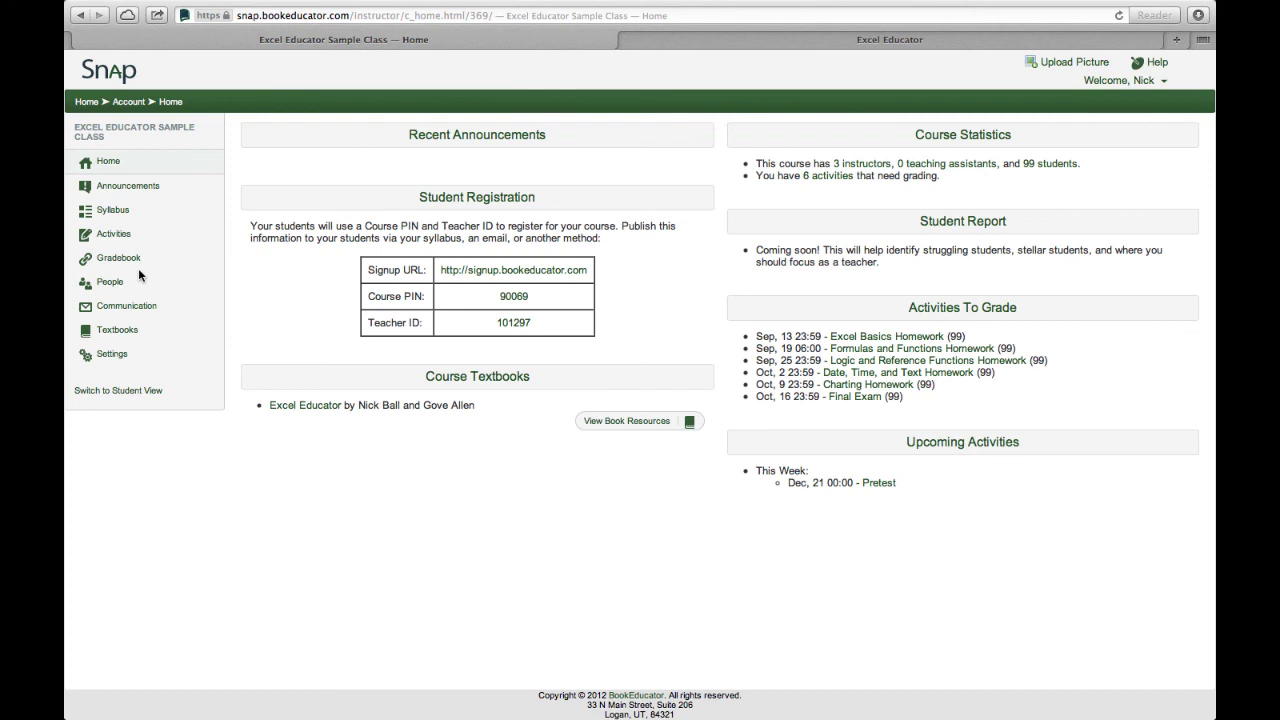
Open the Excel Educator Sample Class Settings page from the instructor sidebar.
{"action": "left_click", "coordinate": [104, 359]}
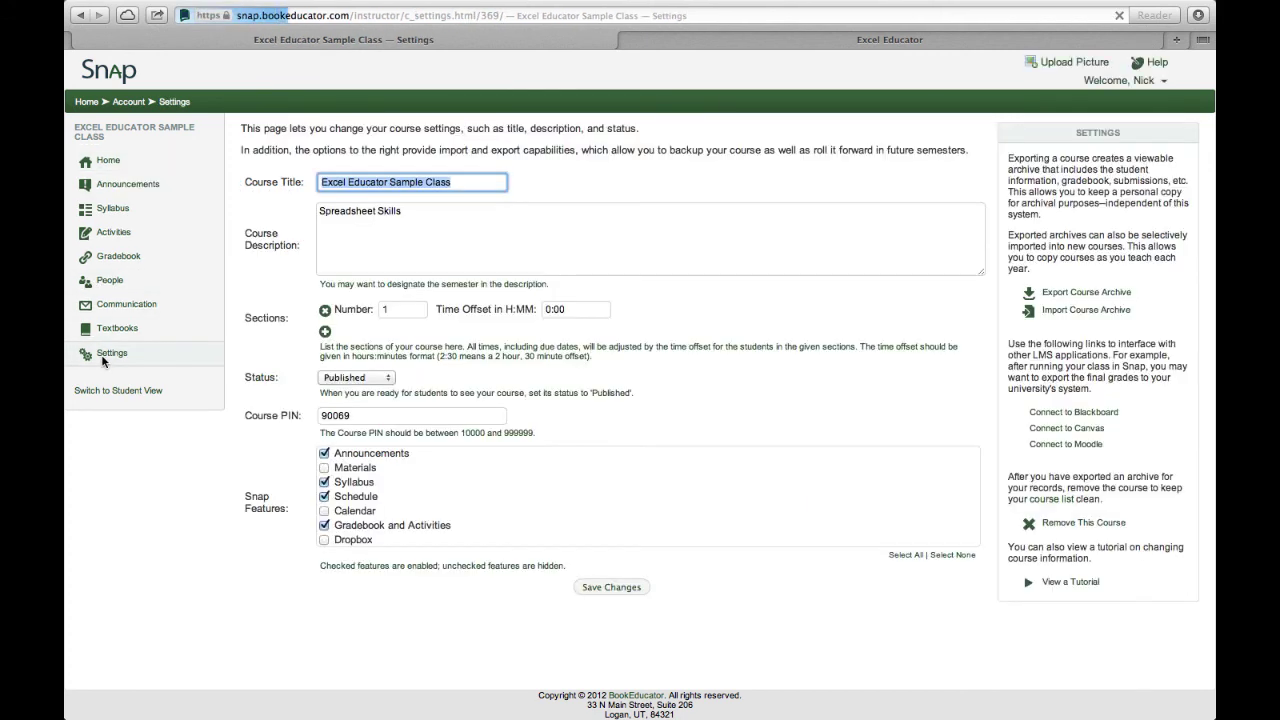